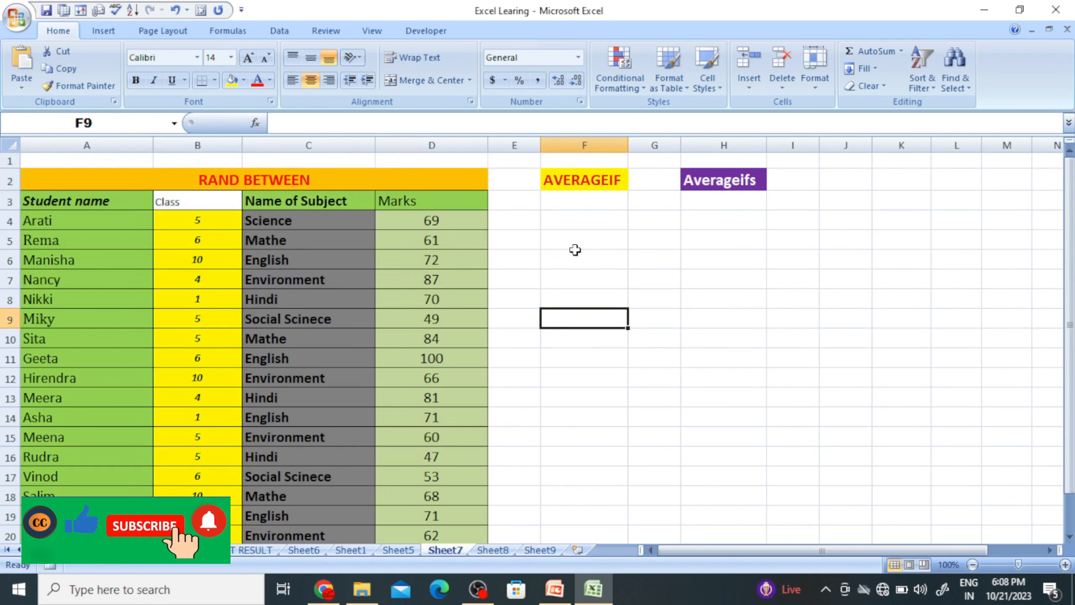
Step: Recalculate the random marks and start an AVERAGEIF formula in cell F3 with the Class range B4:B21
left_click(574, 242)
left_click(572, 203)
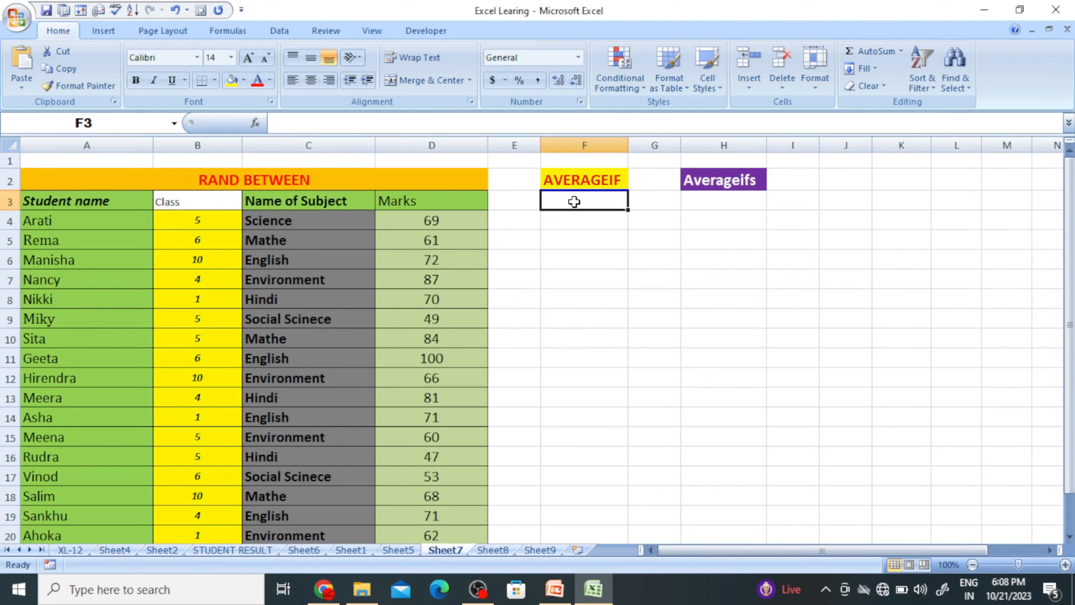
key("F9")
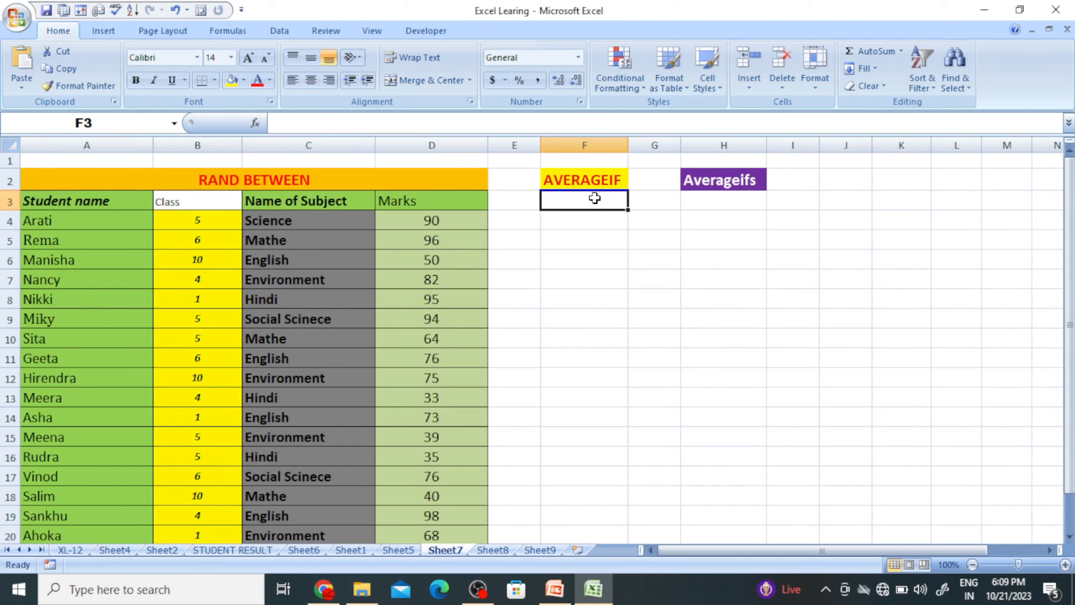
type("=")
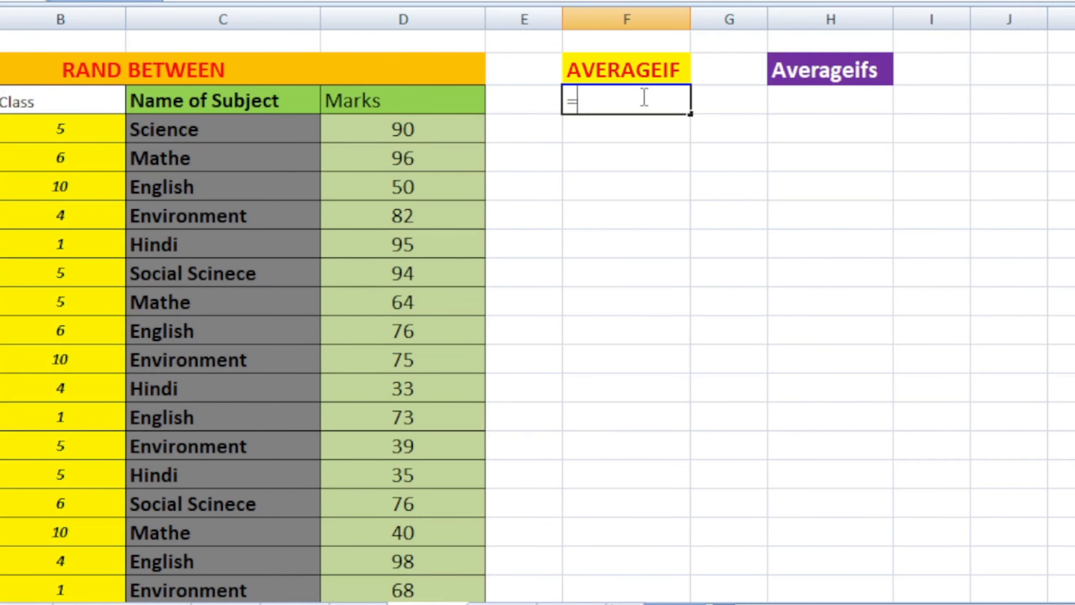
type("ave")
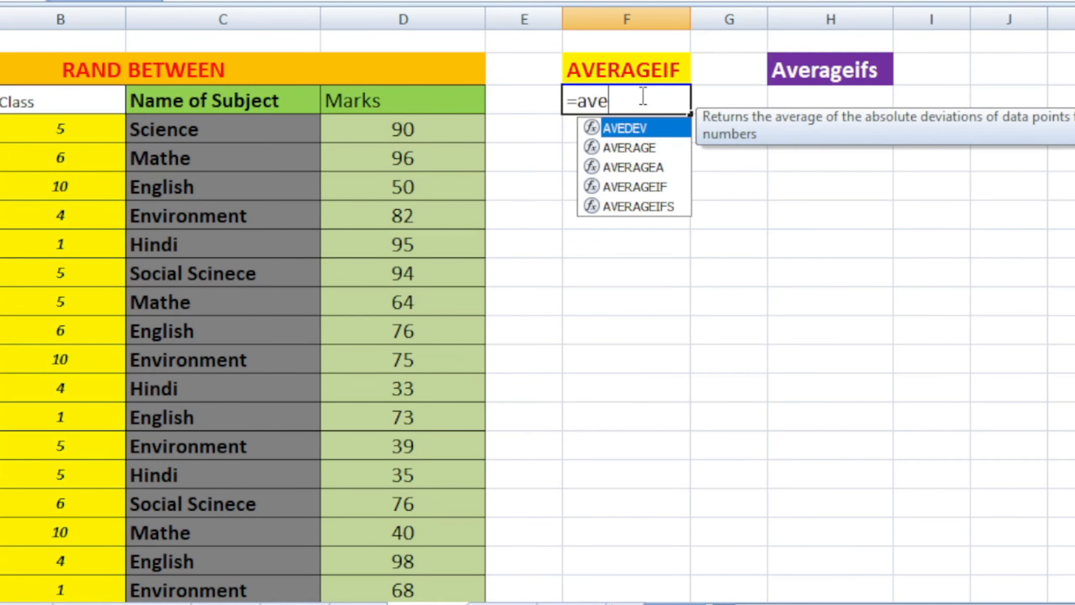
double_click(658, 191)
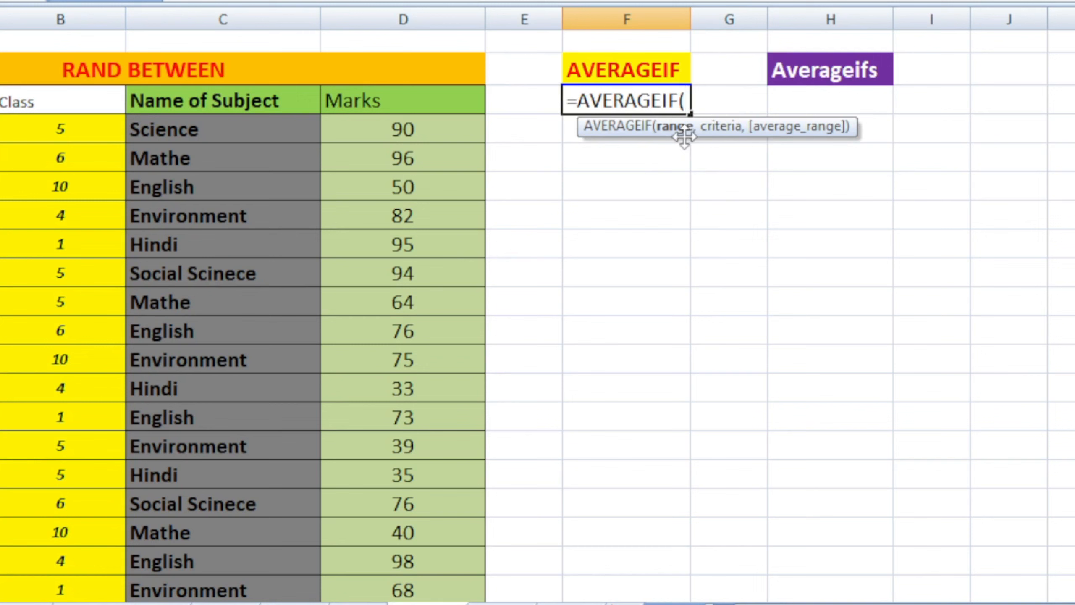
left_click_drag(40, 124, 16, 603)
type(",")
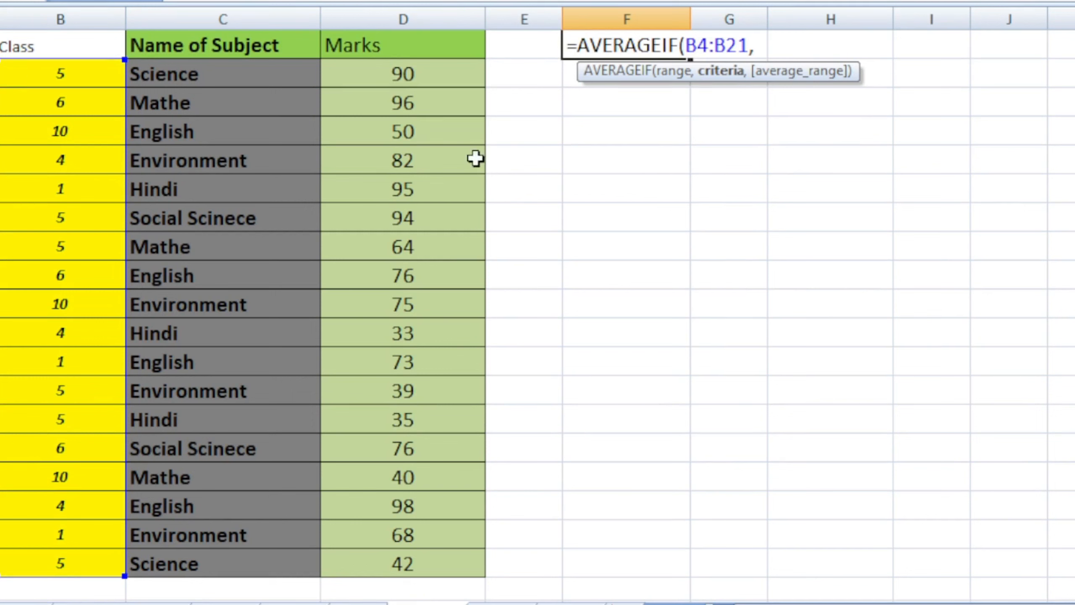
Step: Complete and enter the F3 formula with criteria B10 and average range D4:D21, then review it
left_click(53, 251)
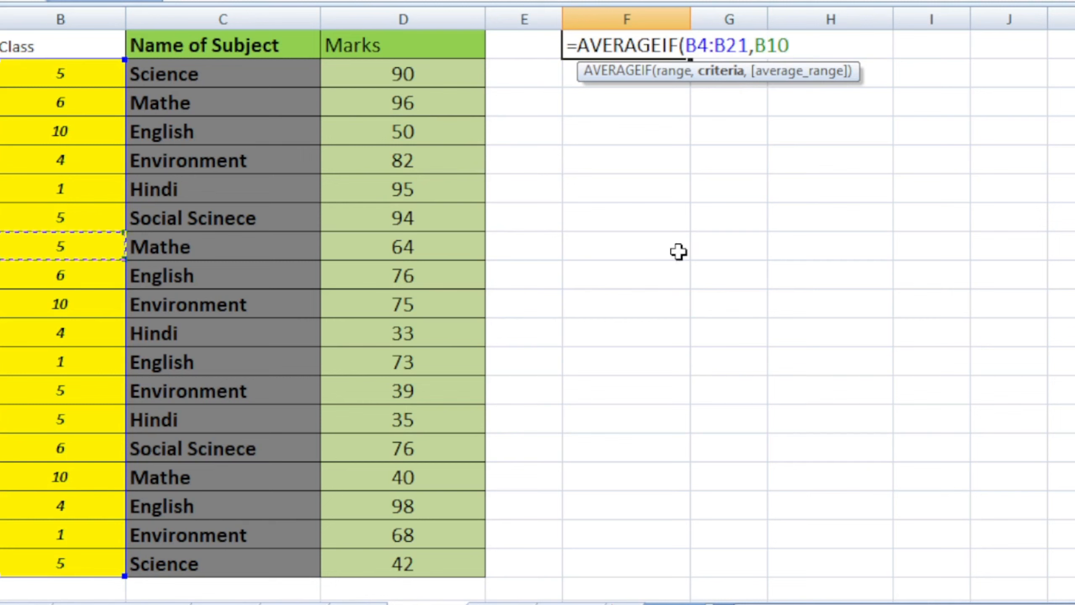
type(",")
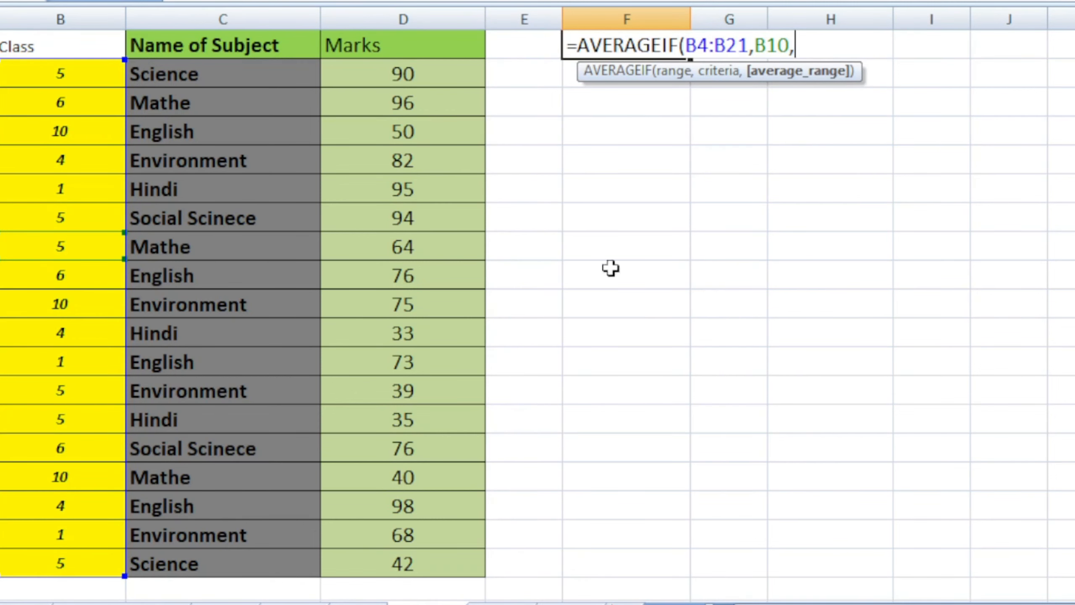
scroll(455, 235, "up", 1)
left_click_drag(375, 129, 383, 560)
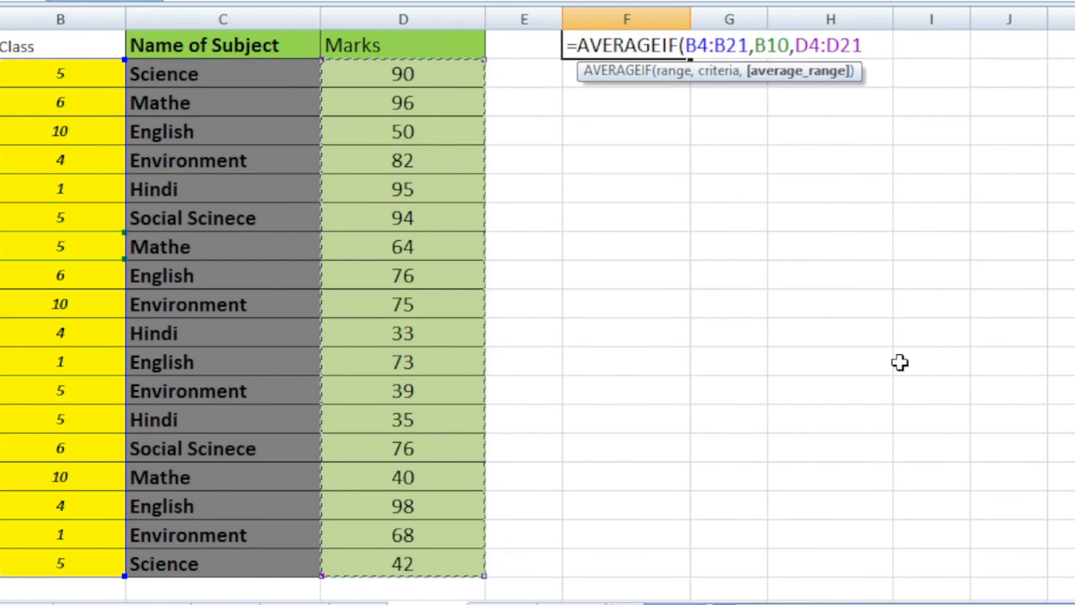
type(")")
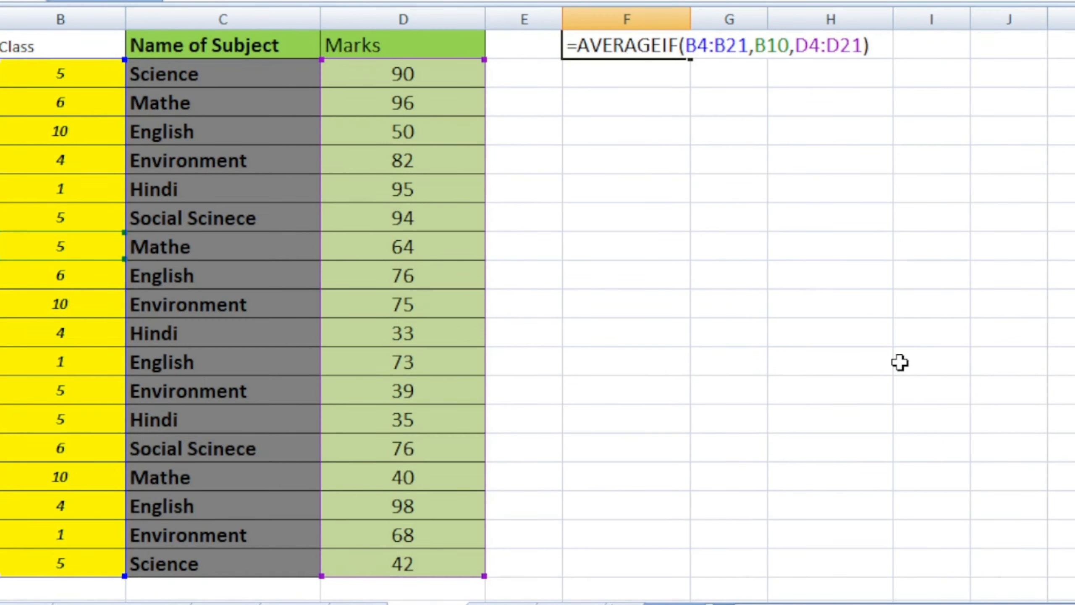
key("Return")
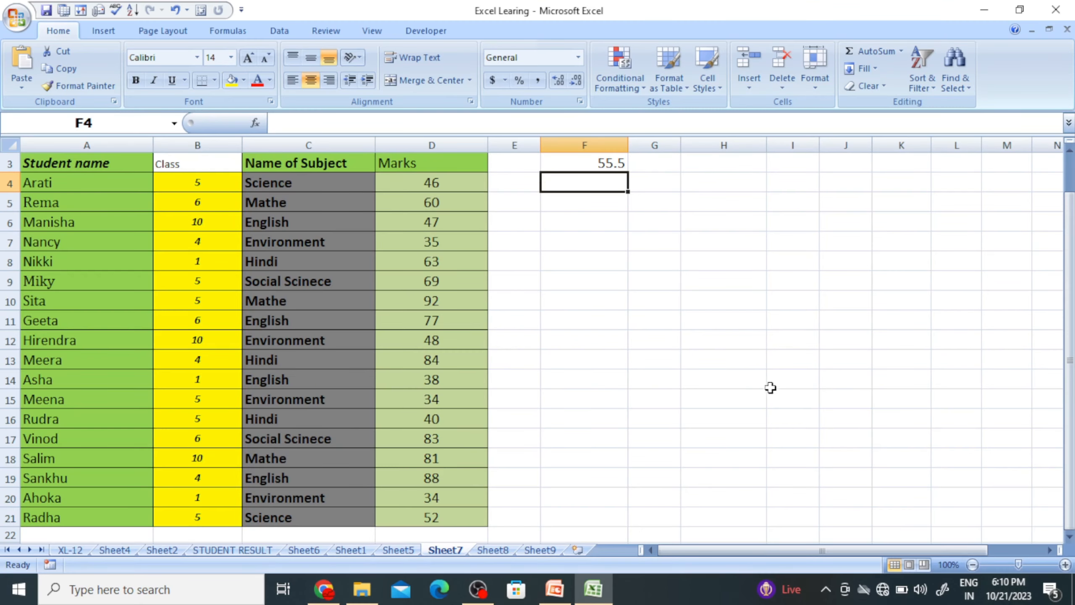
scroll(770, 388, "up", 1)
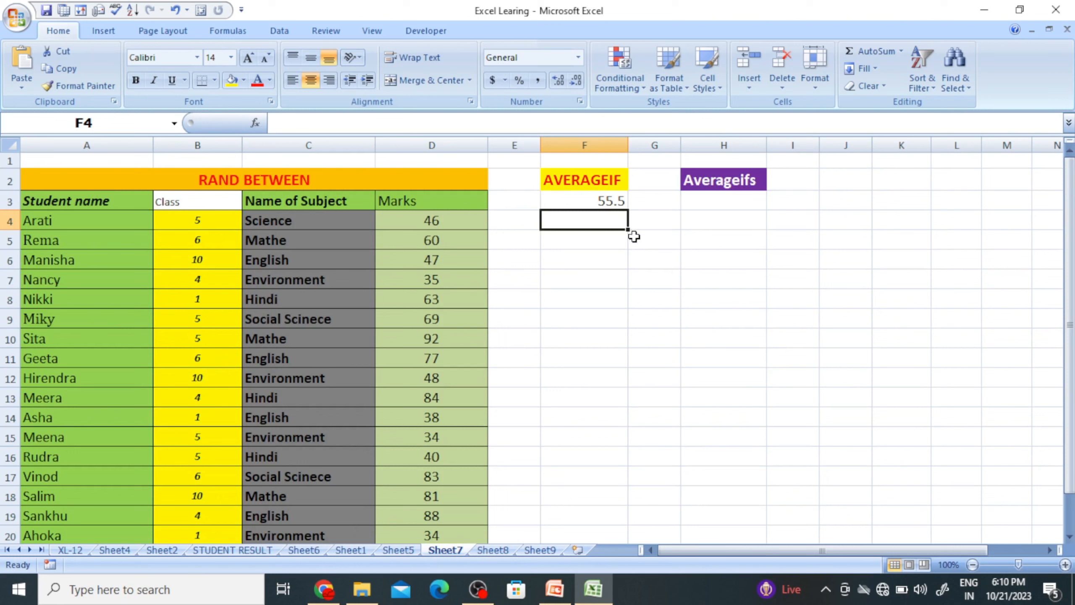
left_click(598, 200)
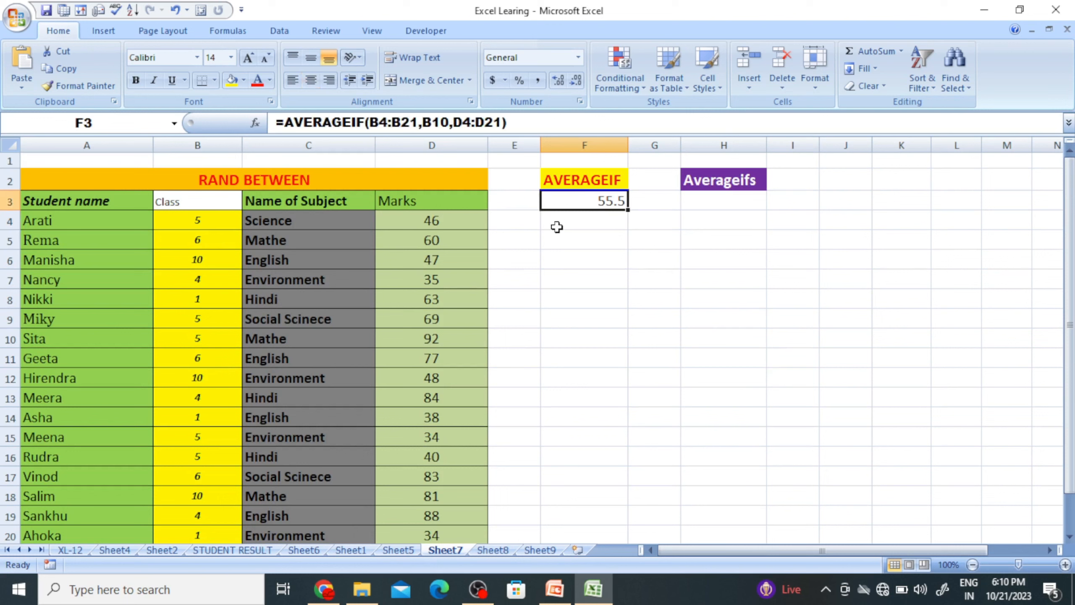
left_click(594, 233)
left_click(597, 207)
Step: Start a second AVERAGEIF formula in cell F5 with the subject range C4:C21
left_click(579, 240)
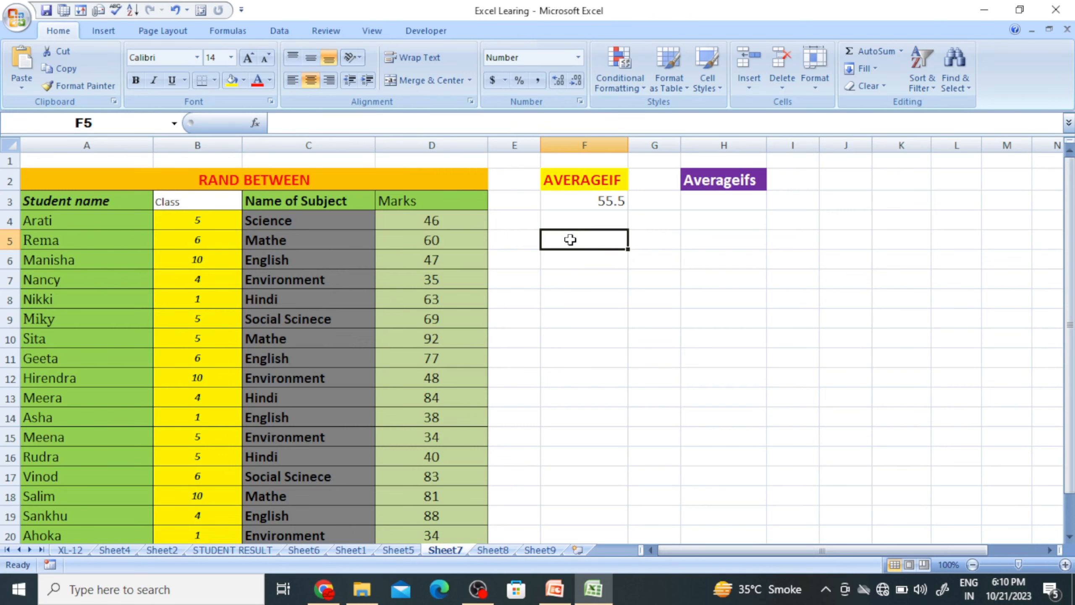
type("=")
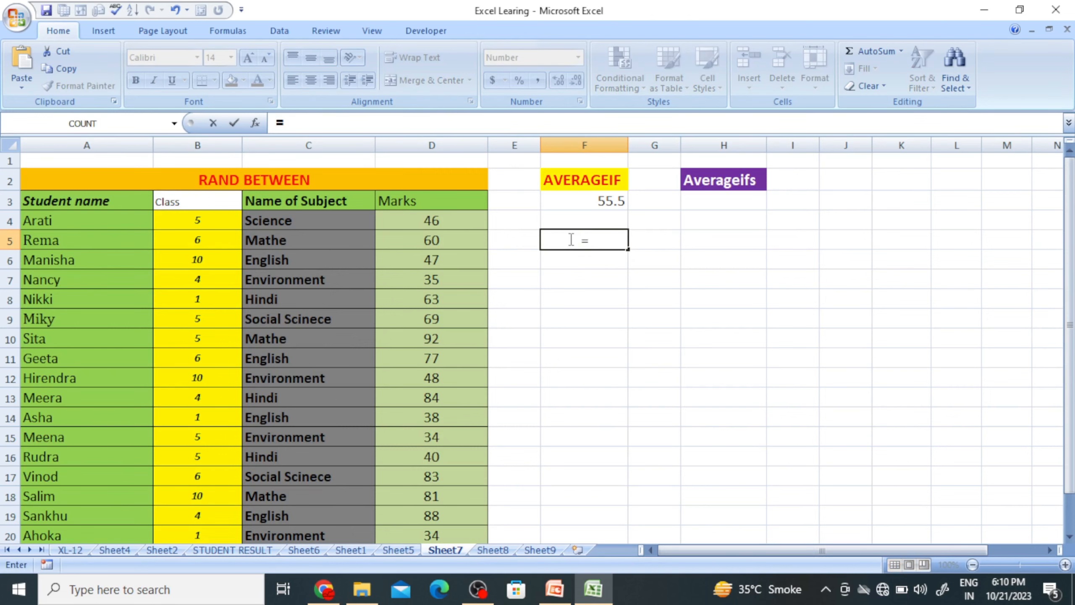
type("ave")
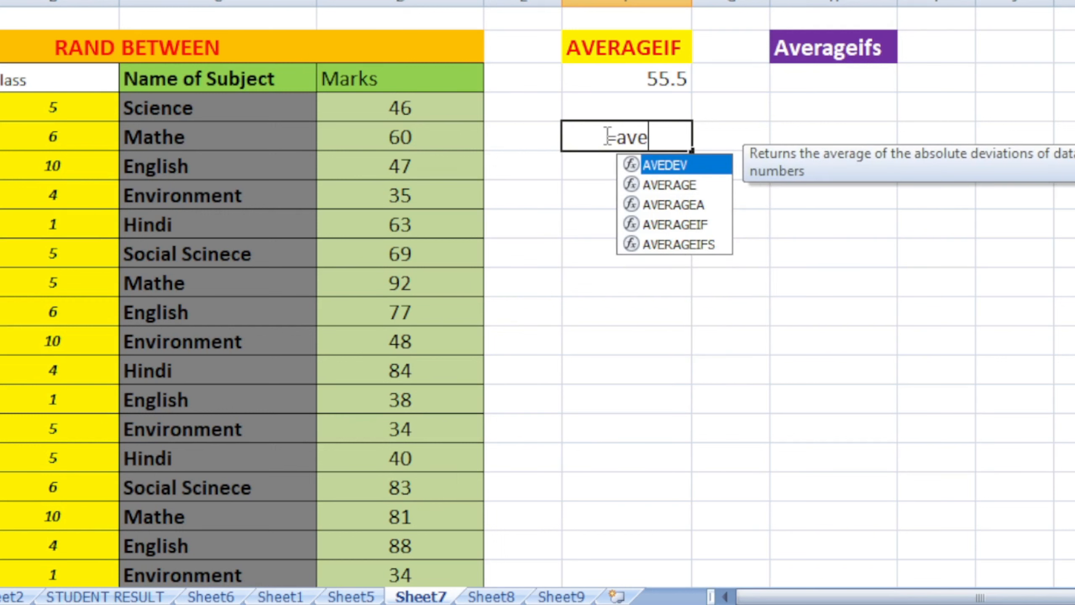
left_click(687, 224)
double_click(687, 224)
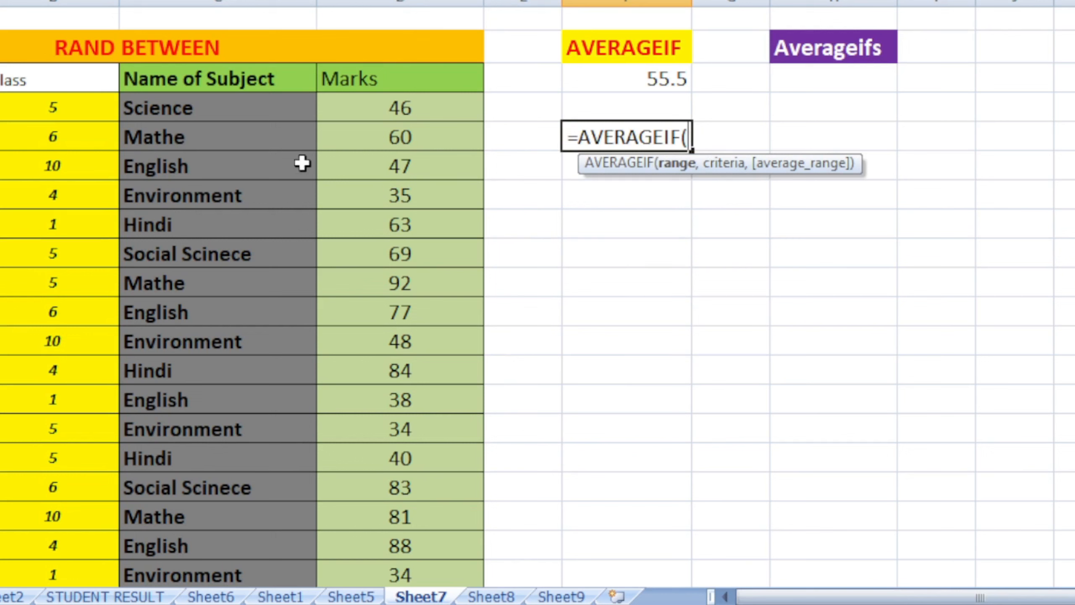
left_click_drag(220, 108, 178, 548)
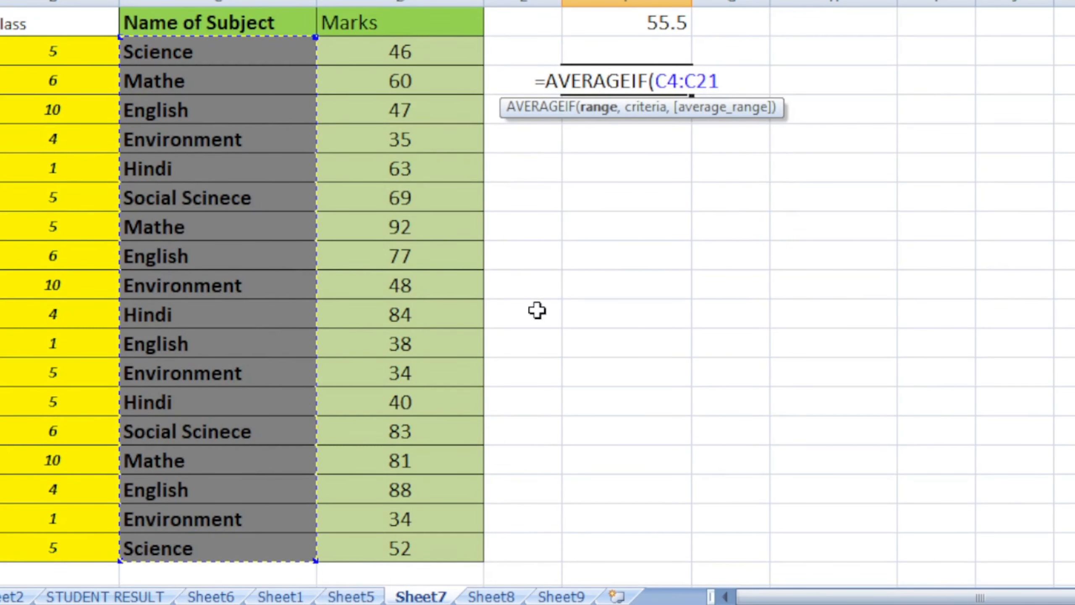
type(",")
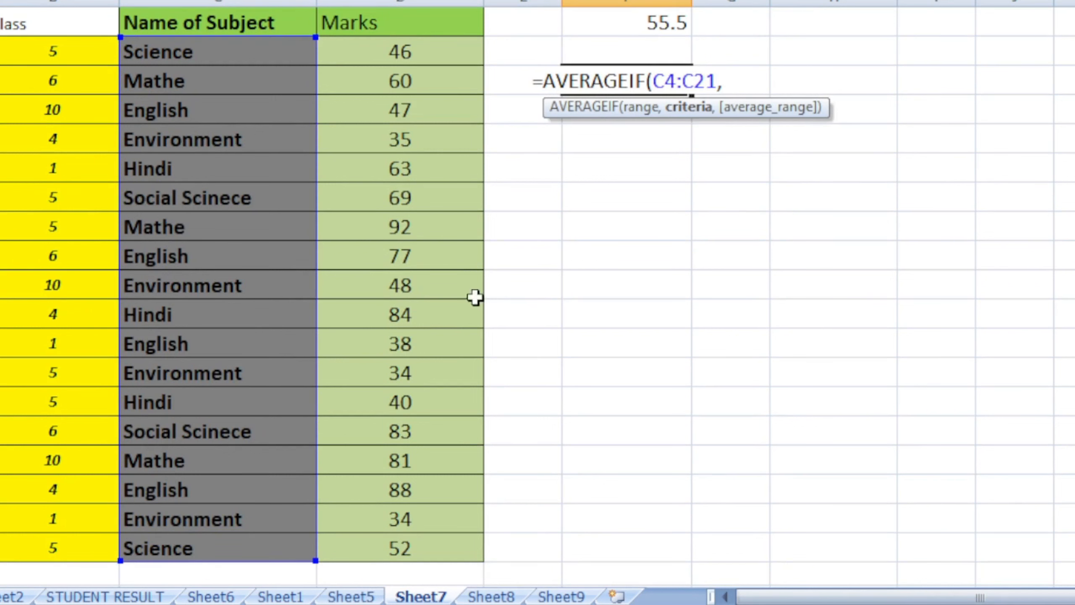
Step: Complete and enter the F5 formula with criteria C9 and the marks D4:D21 as average range, and check both averages
left_click(187, 200)
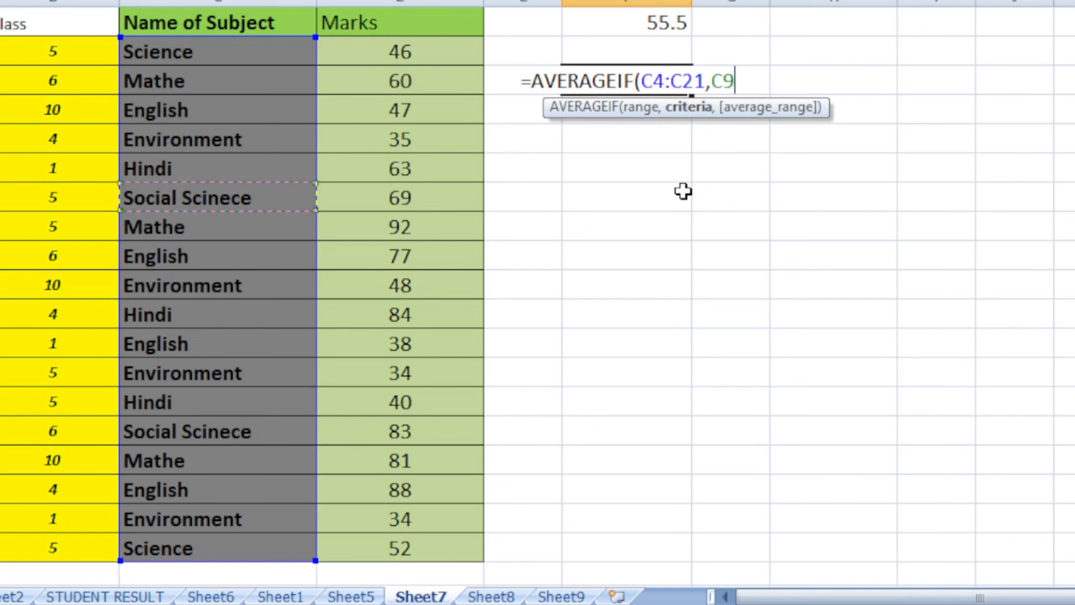
type(",")
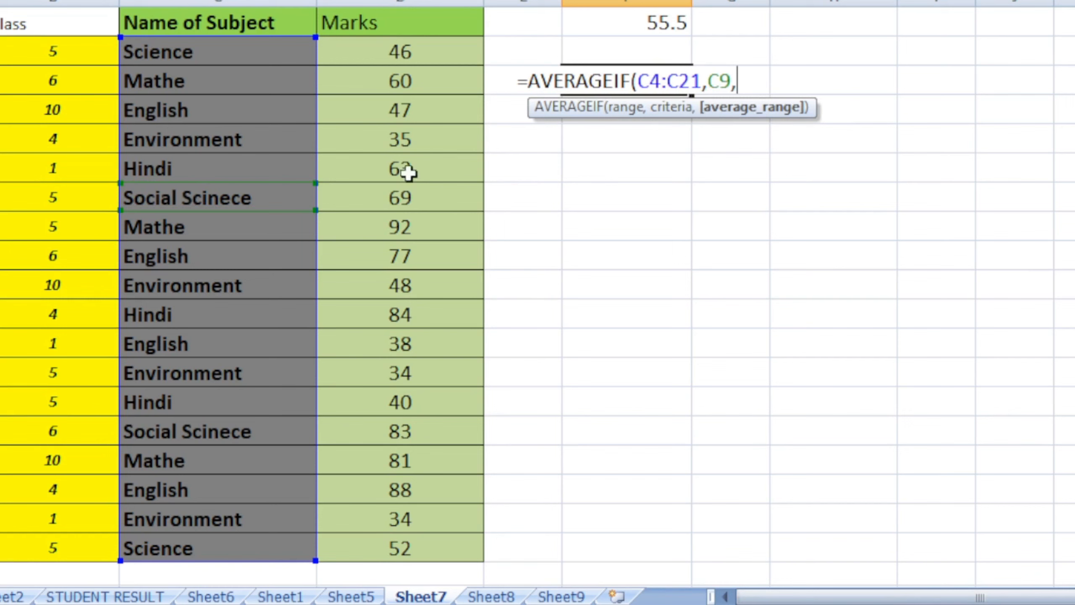
left_click_drag(418, 49, 413, 558)
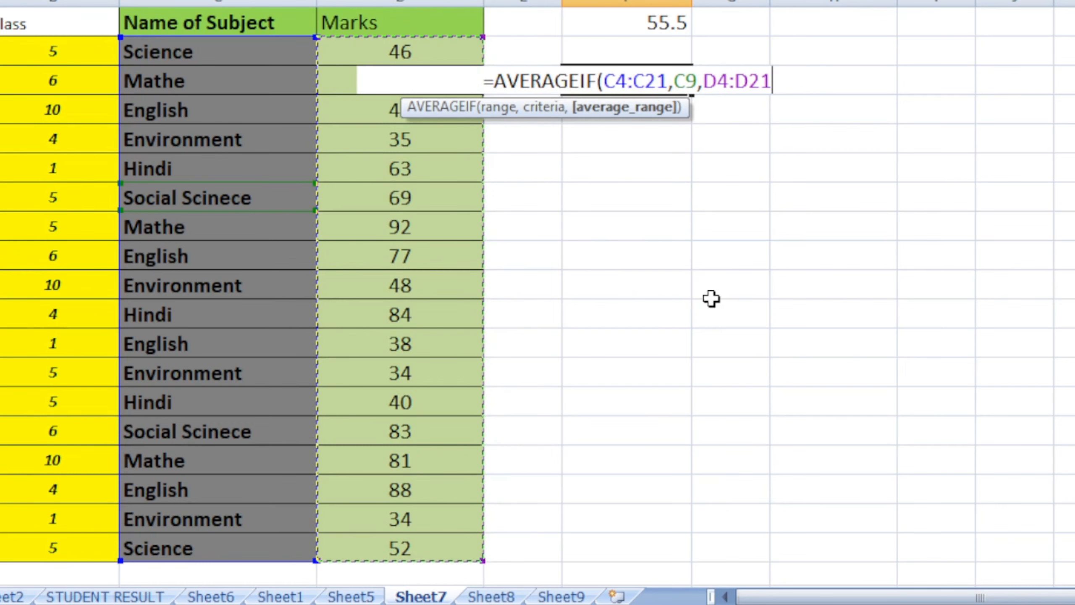
type(")")
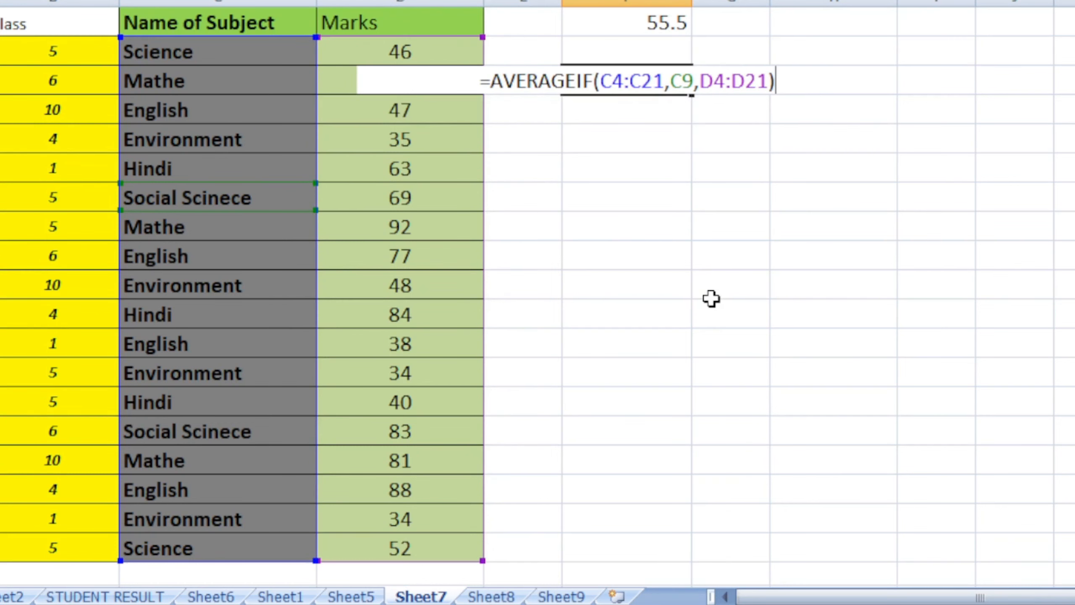
key("Return")
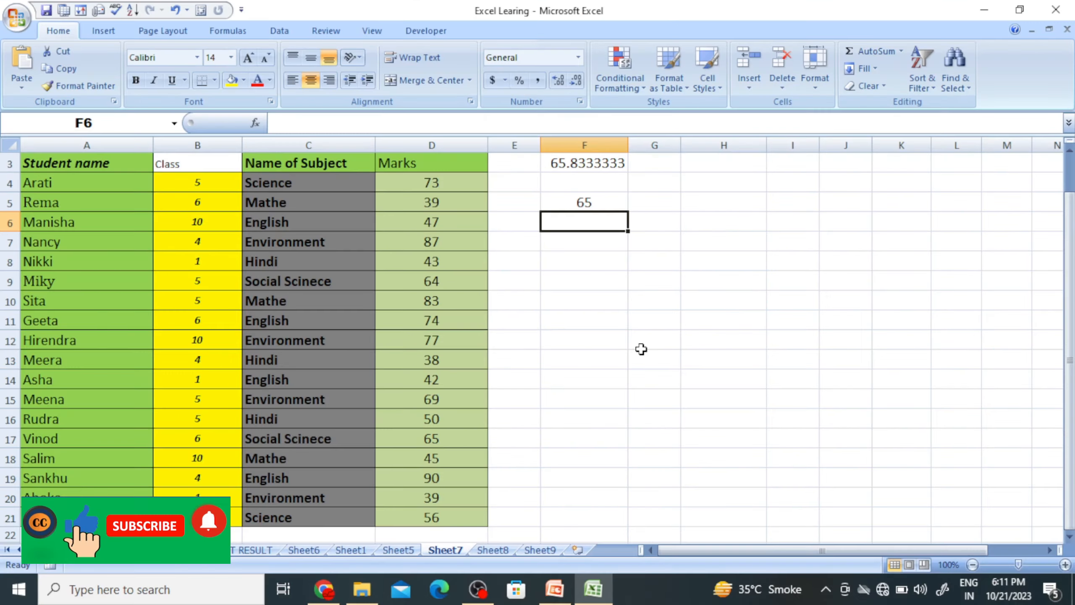
scroll(615, 316, "up", 1)
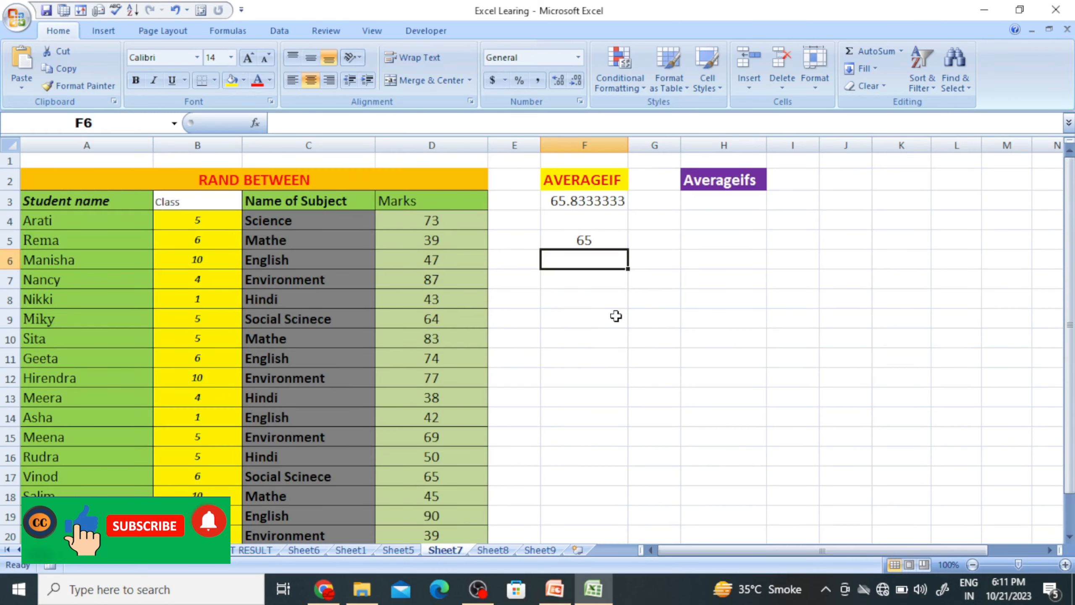
left_click(590, 243)
left_click(656, 243)
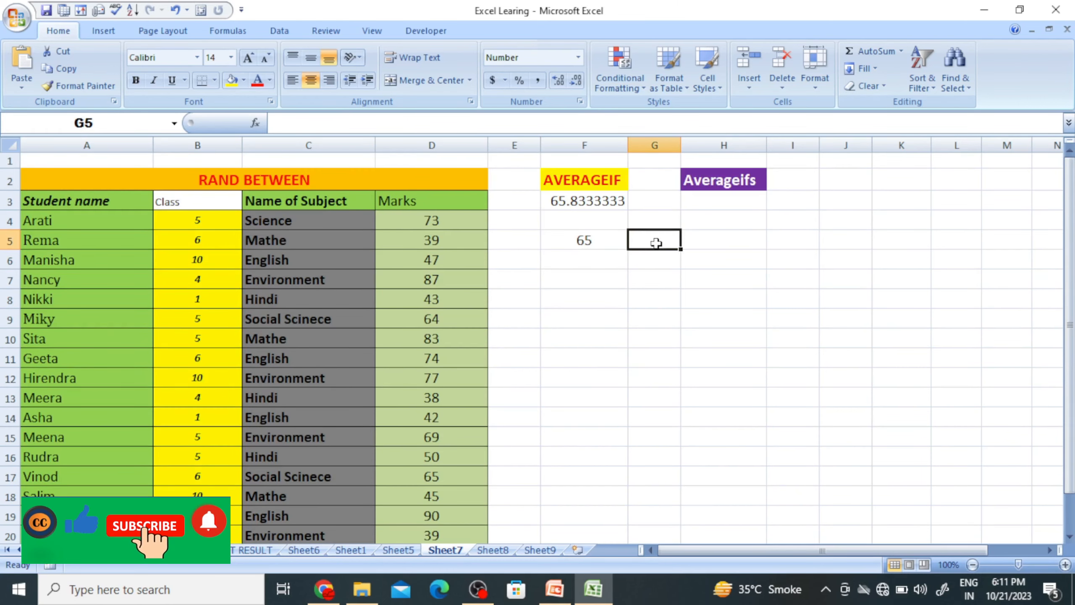
left_click(600, 202)
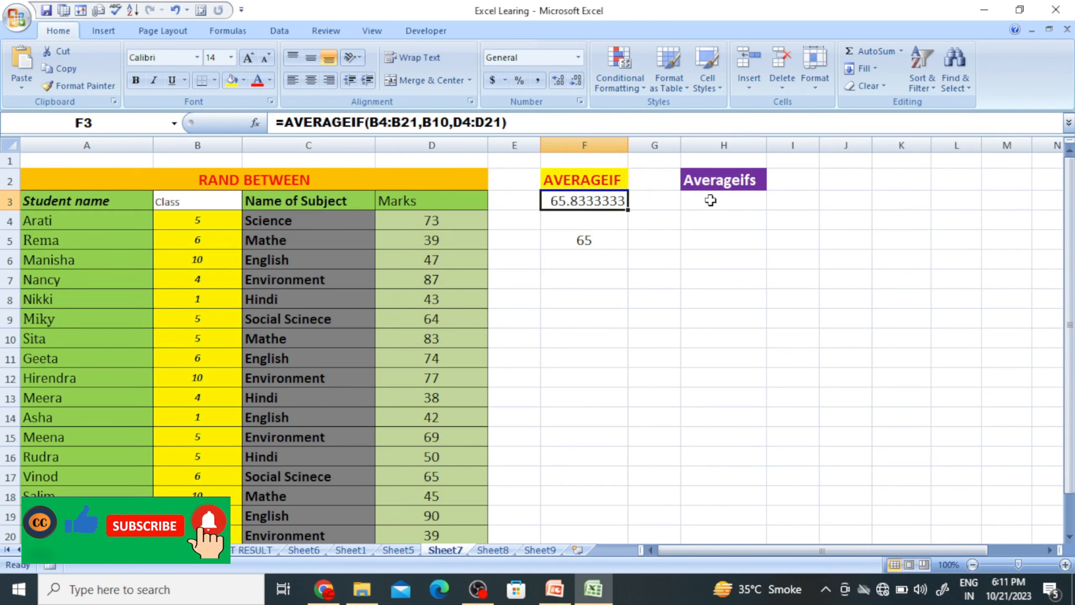
Step: Start an AVERAGEIFS formula in cell H3 with the marks D4:D21 as the average range
left_click(710, 201)
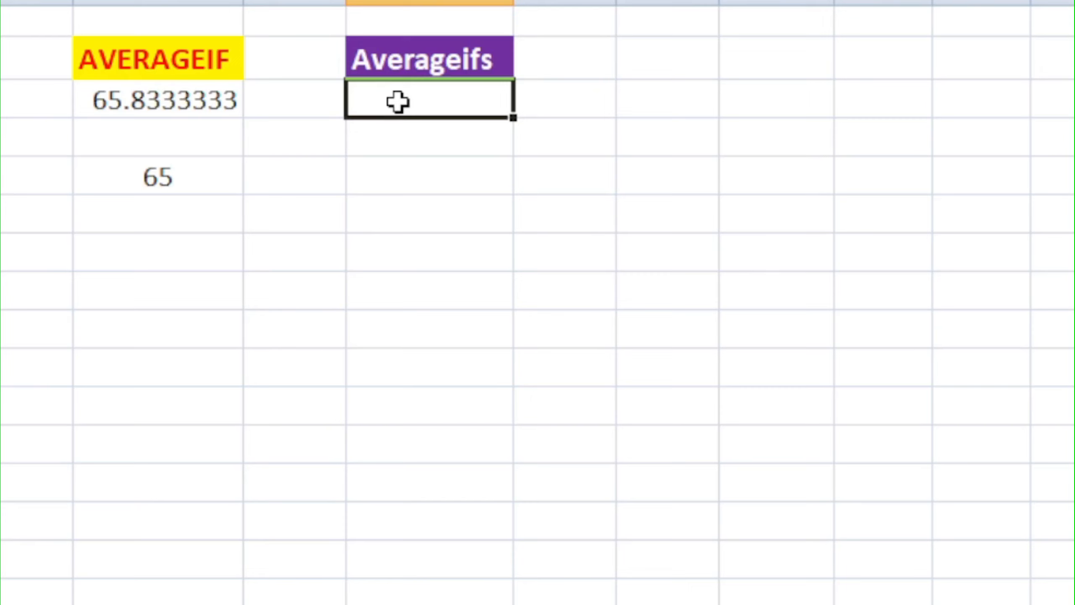
type("=avr")
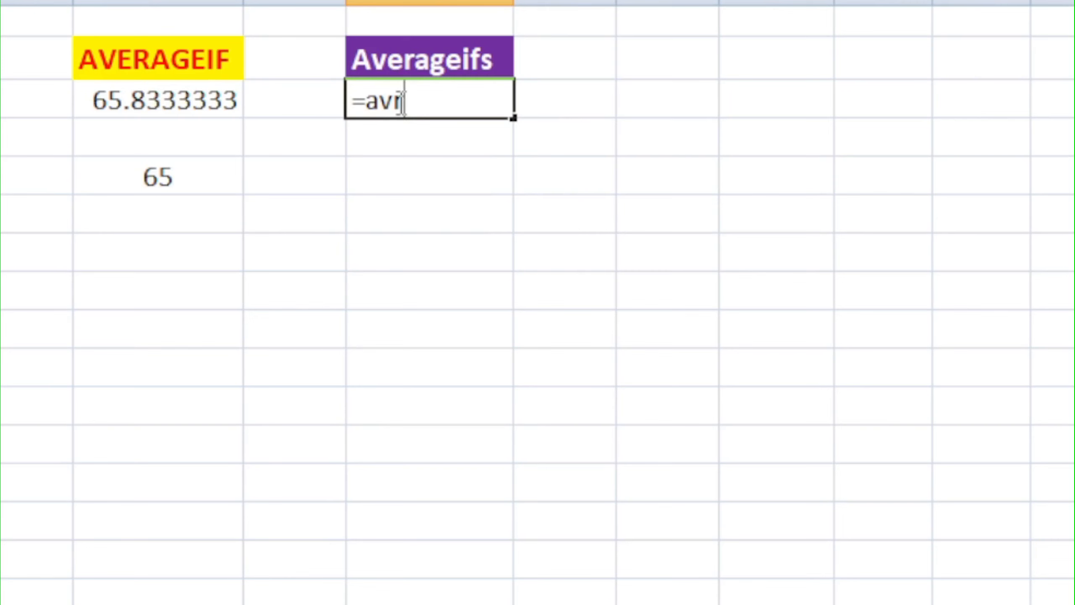
key("BackSpace")
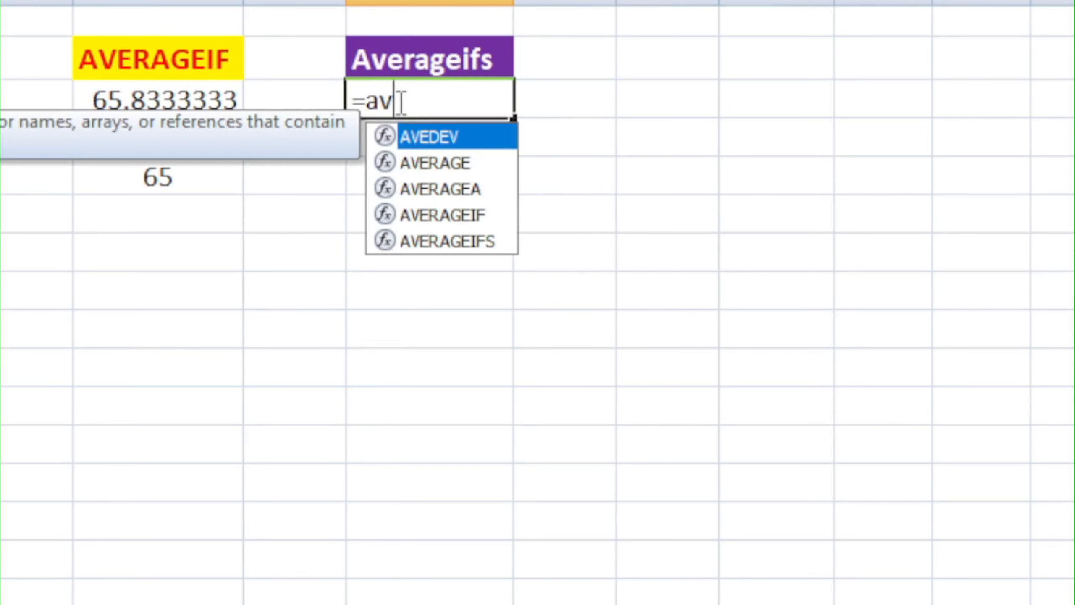
double_click(460, 241)
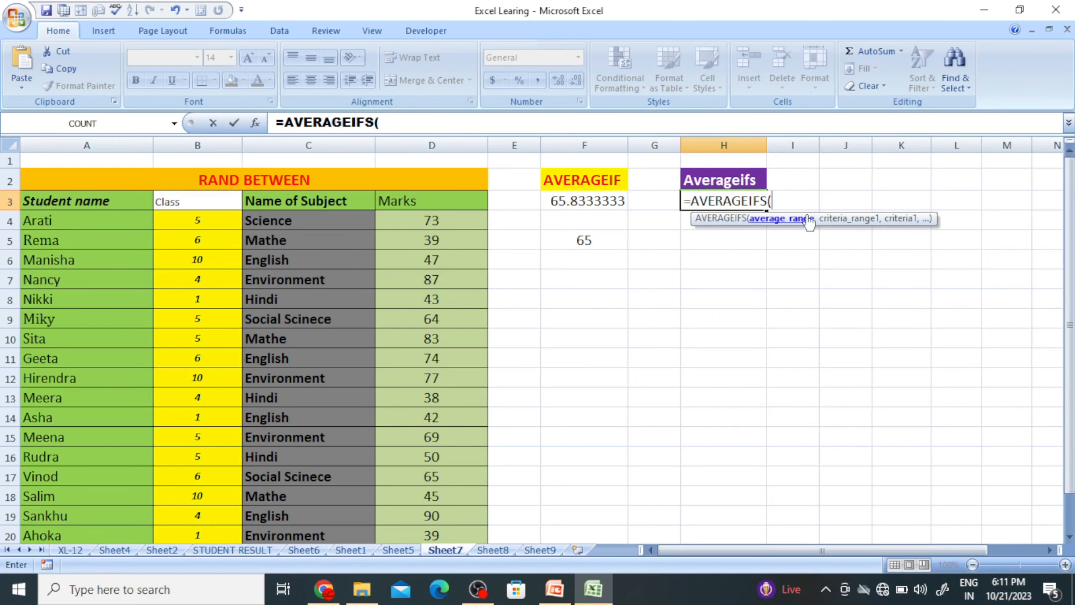
left_click_drag(453, 219, 401, 545)
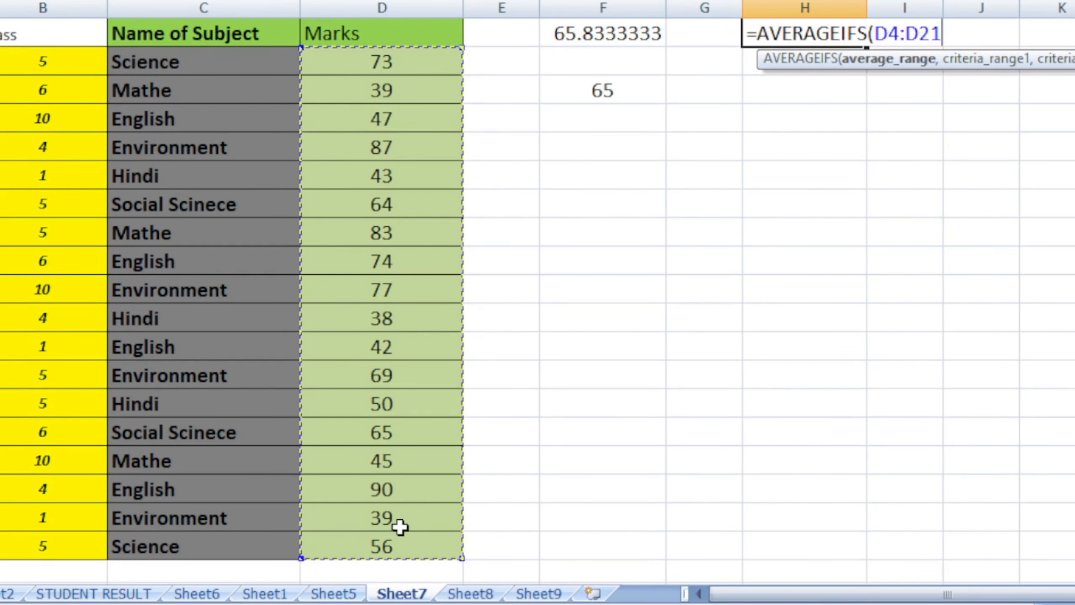
type(",")
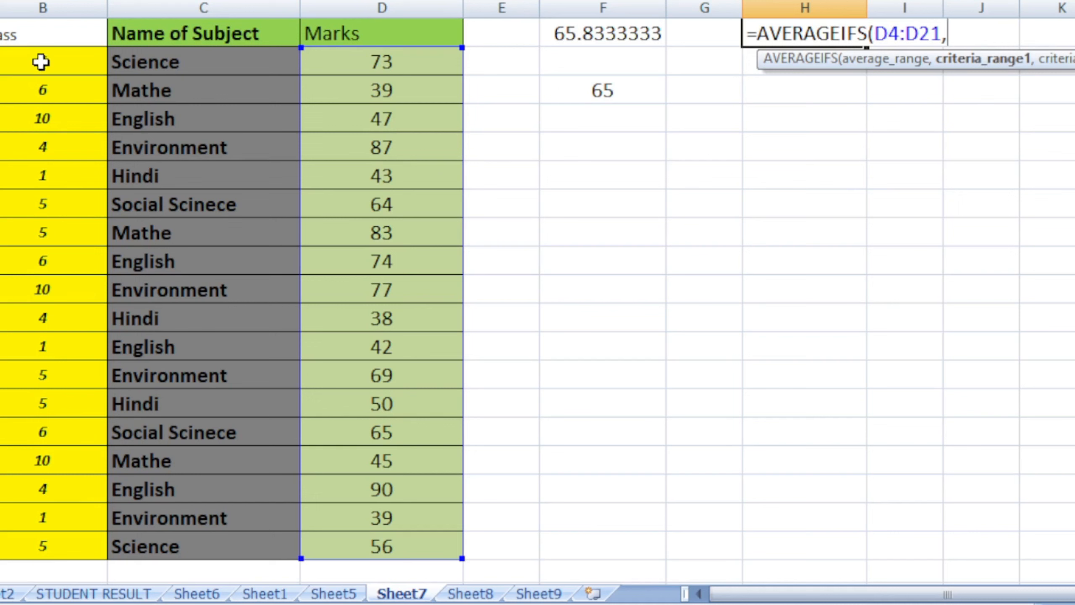
Step: Add the Class range B4:B21 as the first criteria range of the H3 formula, with B6 as its criterion
left_click_drag(40, 60, 29, 546)
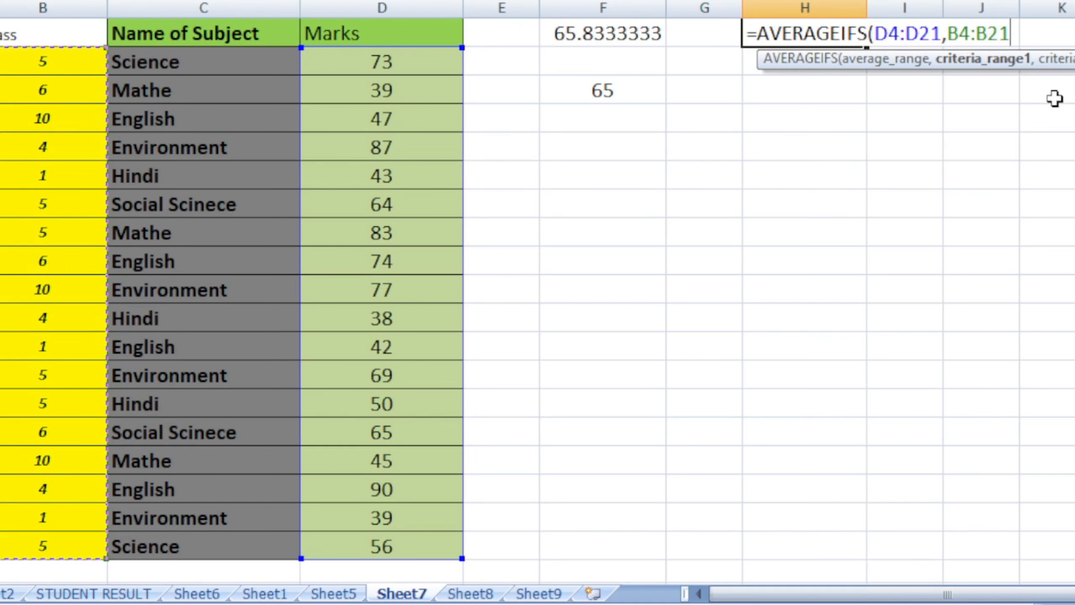
scroll(647, 223, "down", 1)
scroll(648, 223, "up", 1)
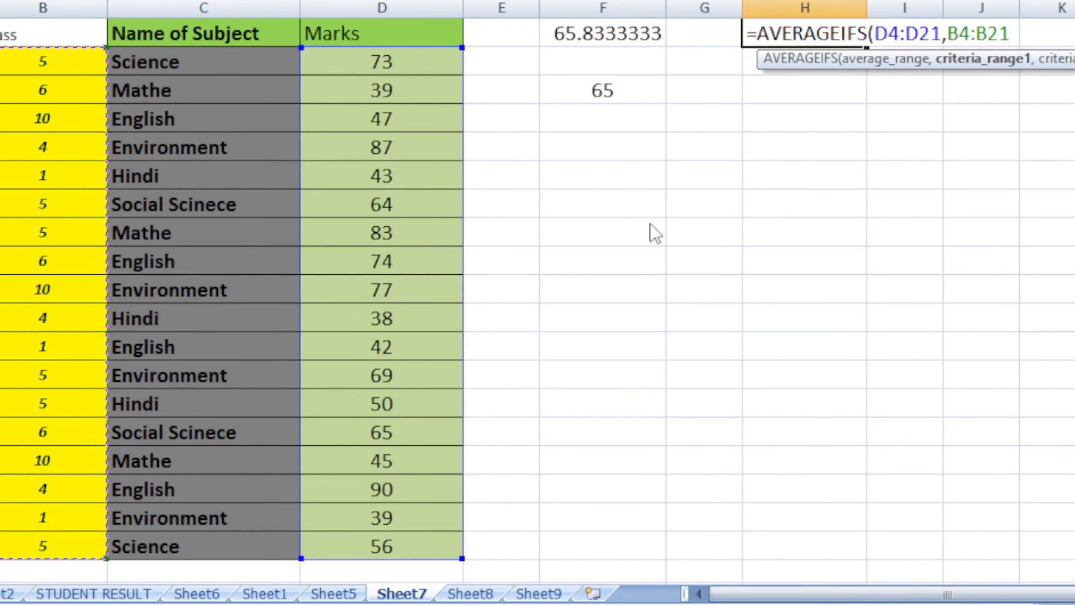
type(",")
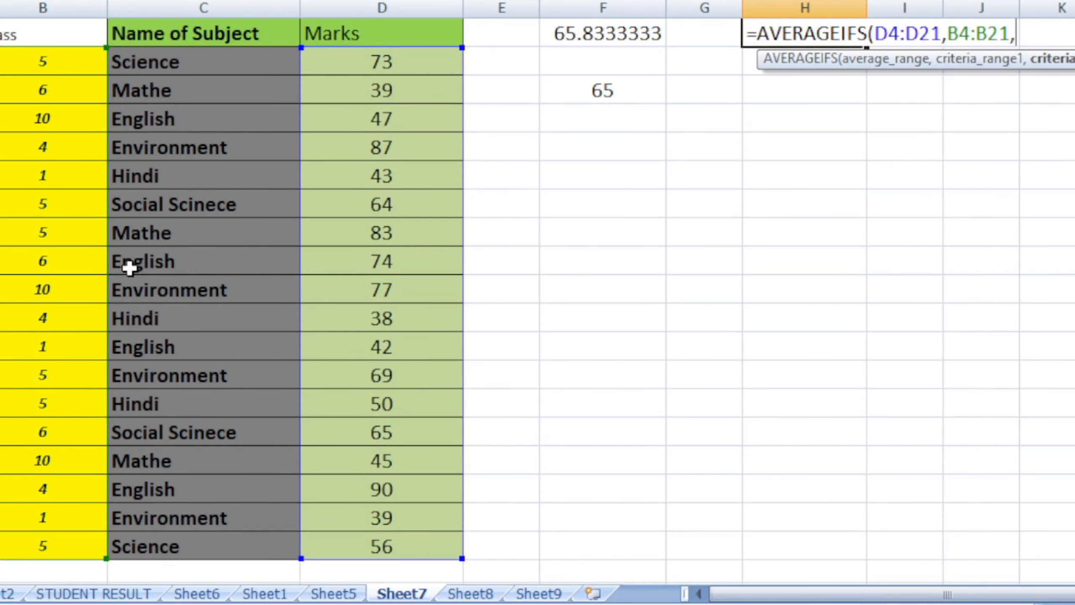
scroll(32, 242, "up", 1)
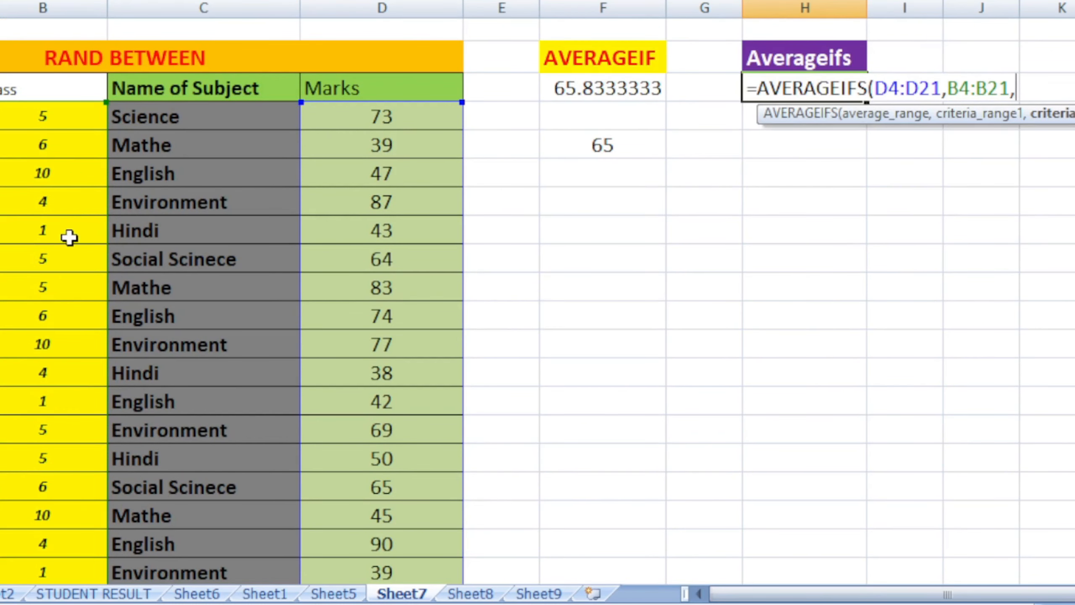
left_click(56, 176)
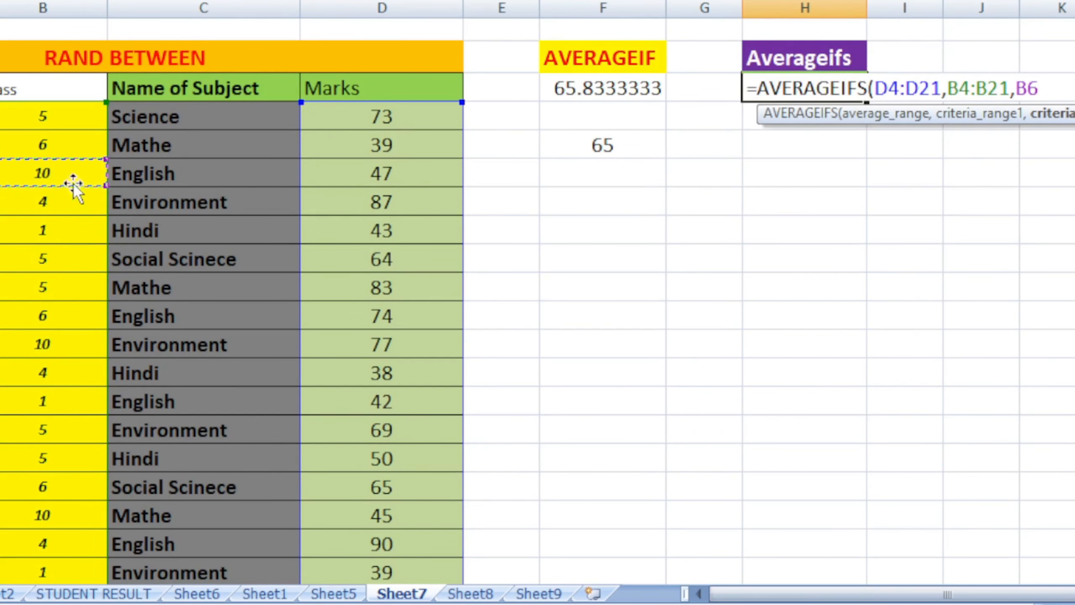
type(",")
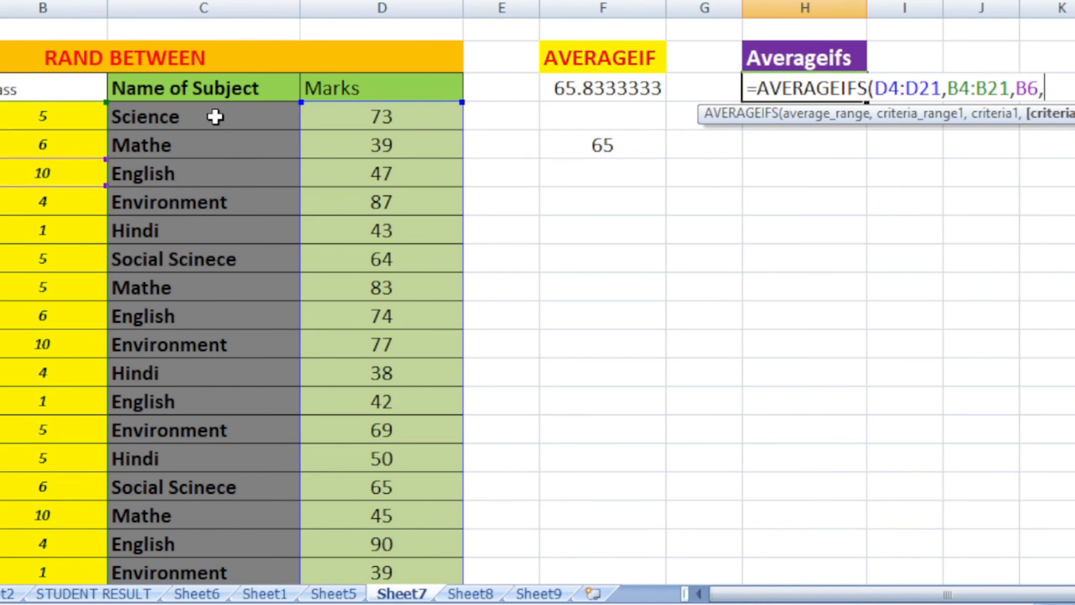
Step: Add the subject range C4:C21 with criterion C7 as the second condition and enter the H3 formula
left_click_drag(215, 116, 175, 520)
scroll(488, 427, "up", 1)
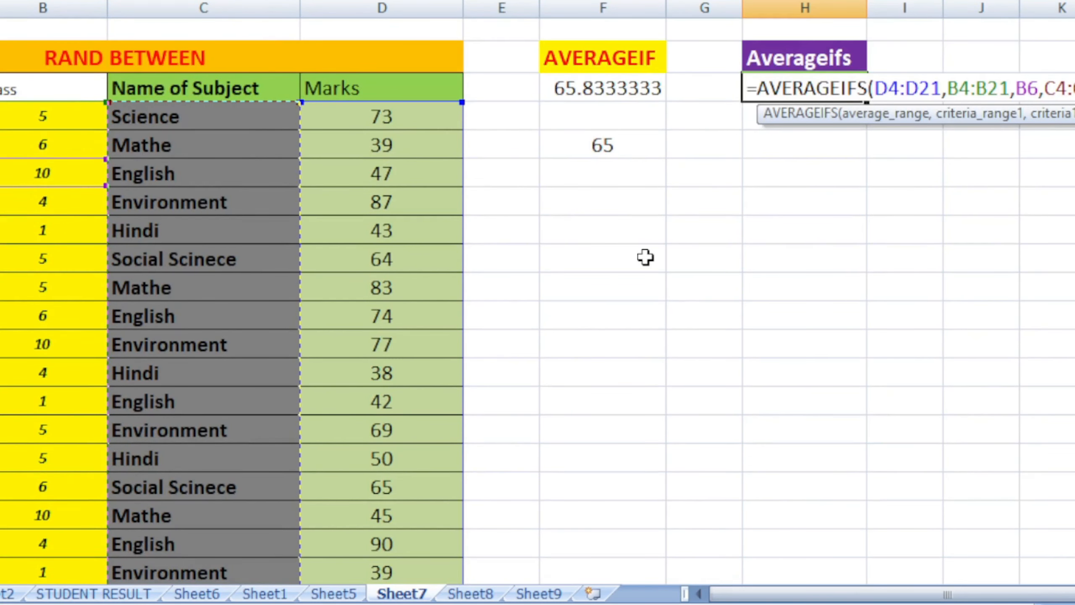
type(",")
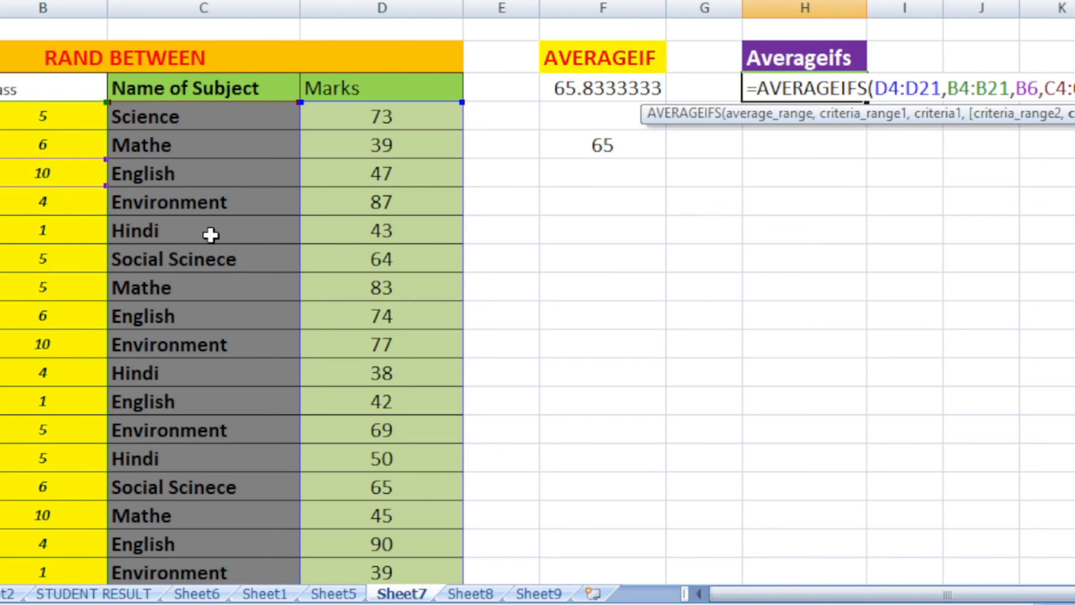
left_click(210, 207)
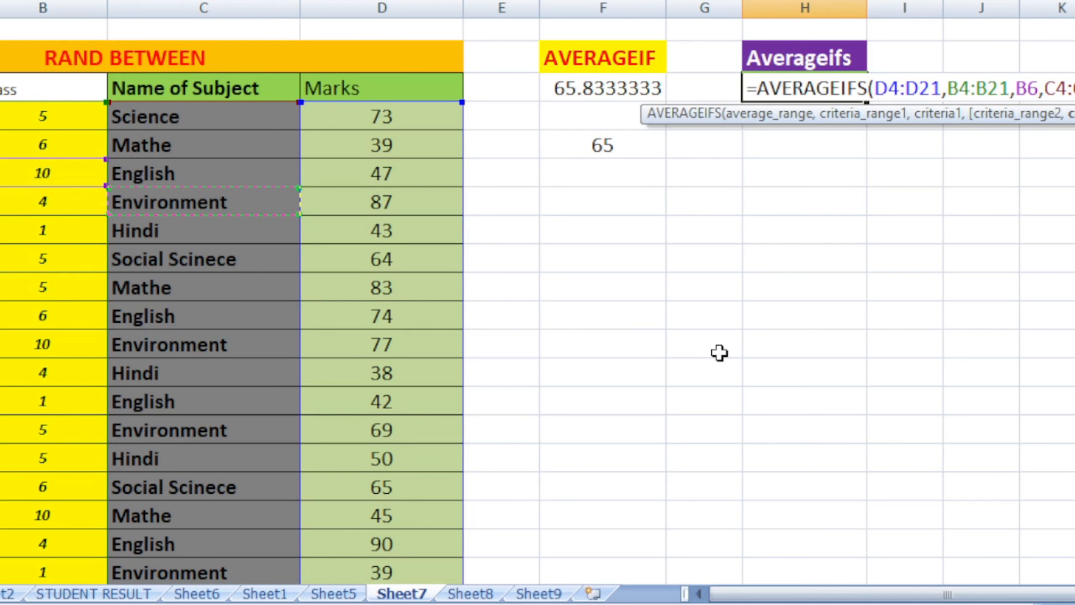
type(")")
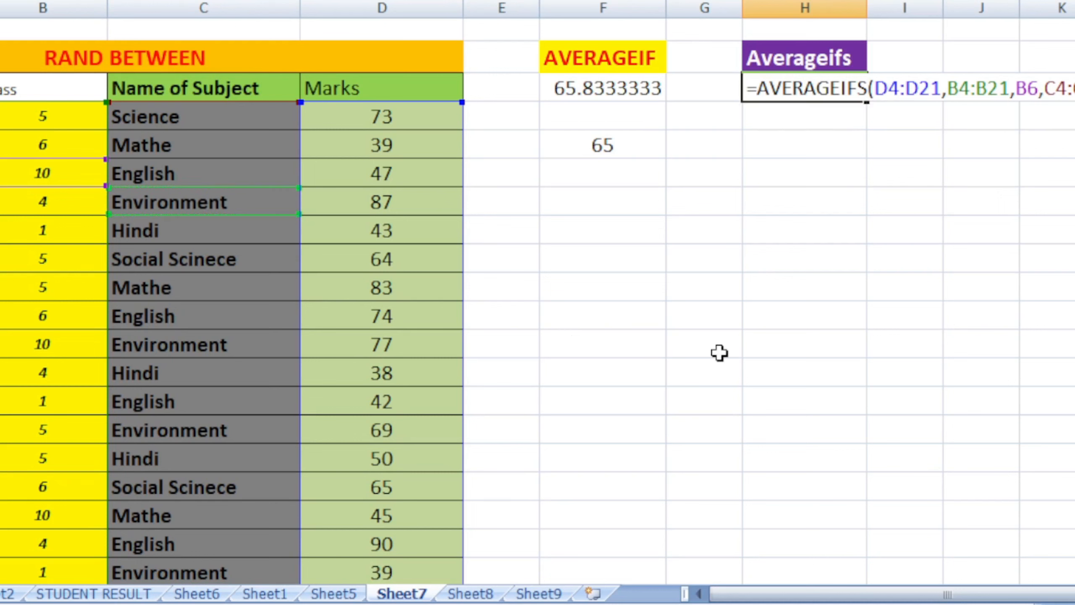
key("Return")
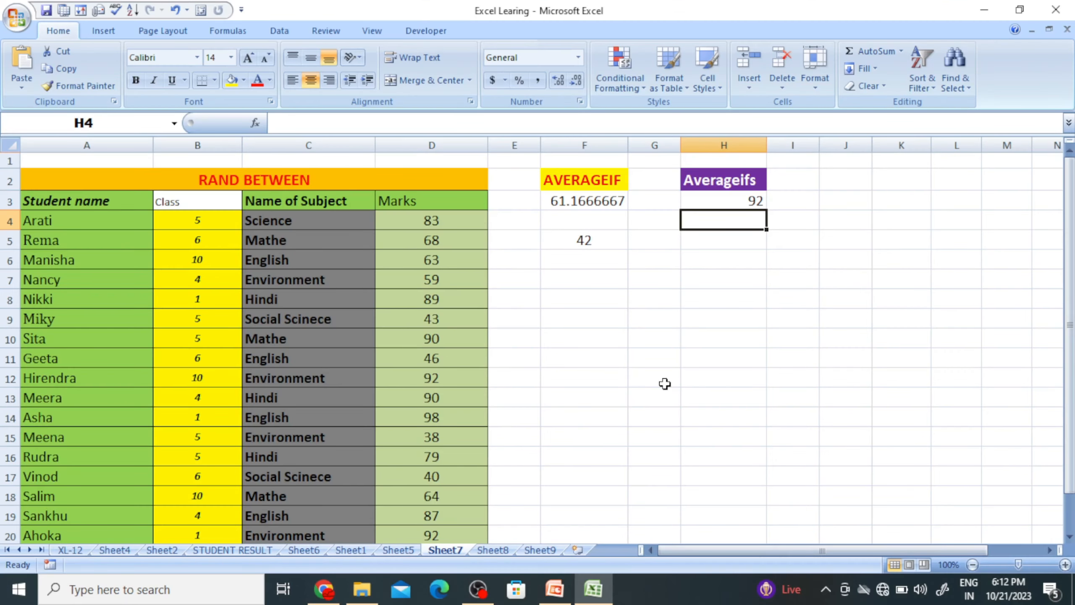
Step: Start a second AVERAGEIFS formula in cell H5 with the marks D4:D21 as the average range
left_click(715, 245)
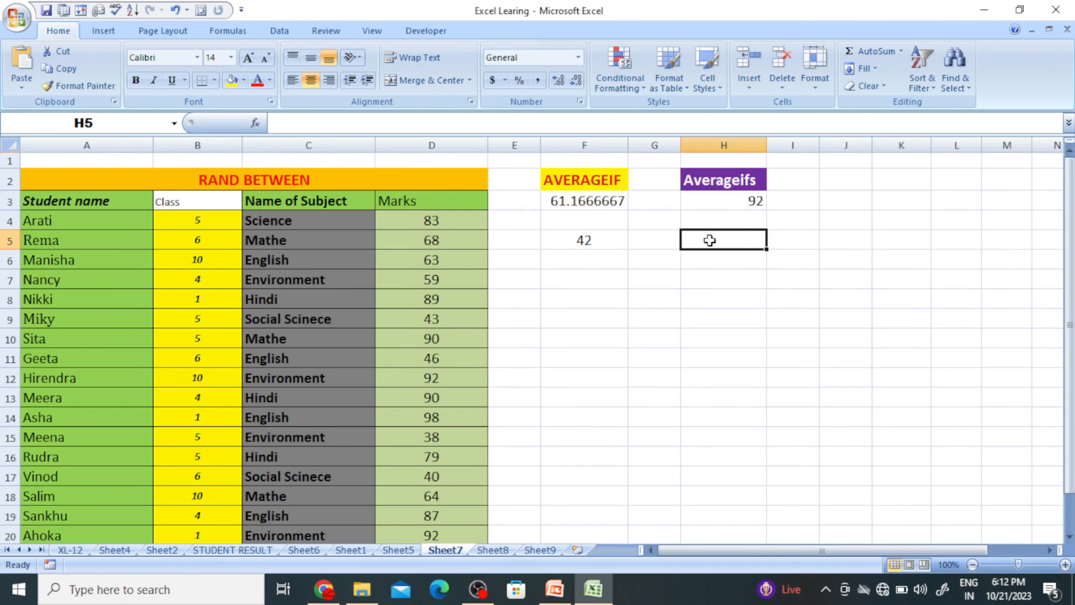
type("=aver")
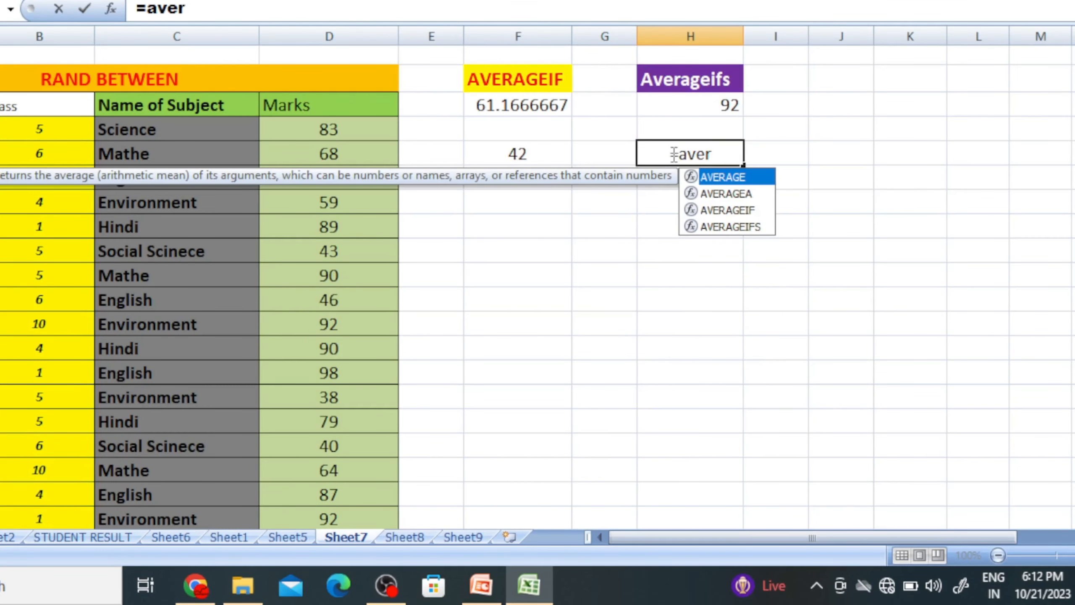
left_click(721, 235)
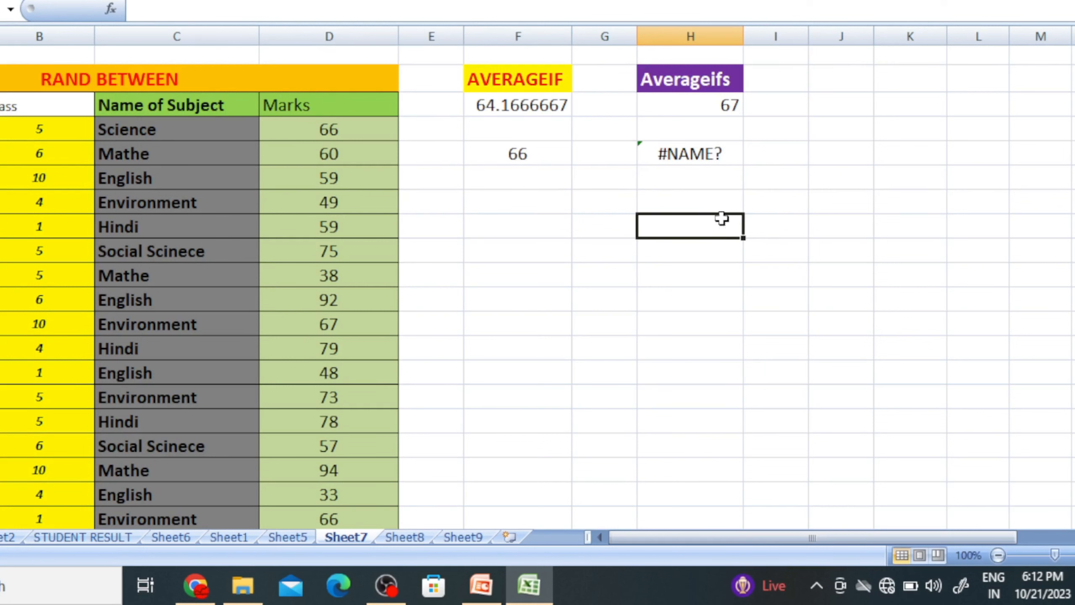
left_click(722, 160)
double_click(727, 157)
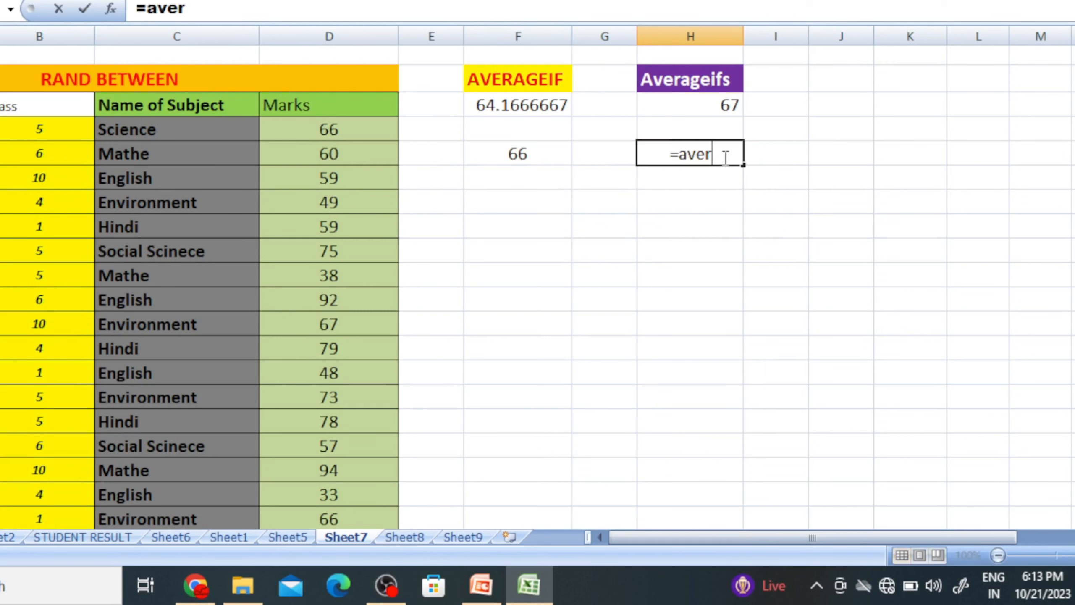
key("BackSpace")
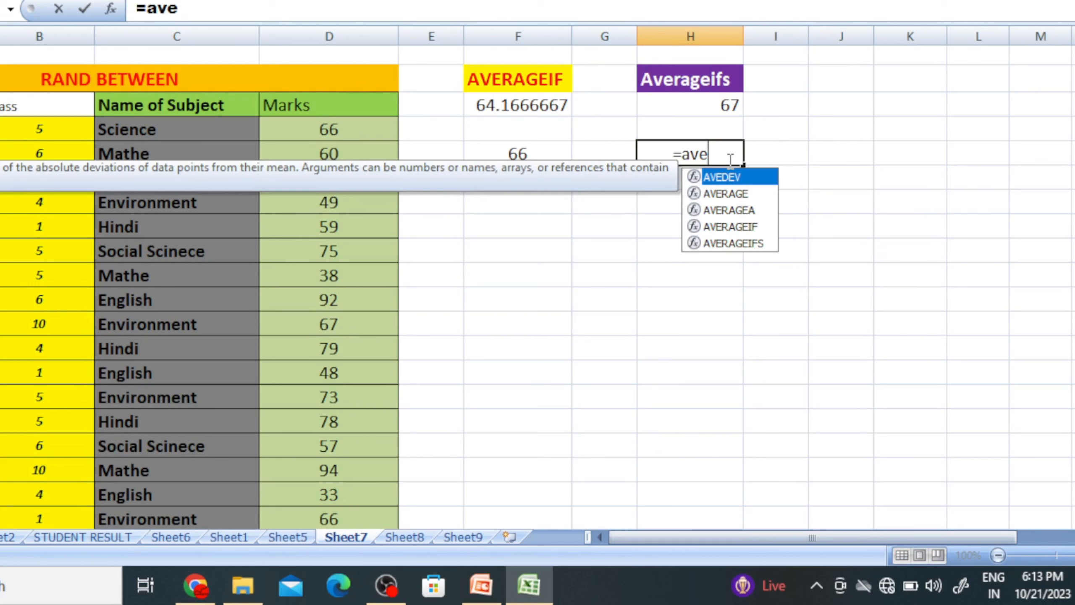
left_click(741, 243)
double_click(741, 243)
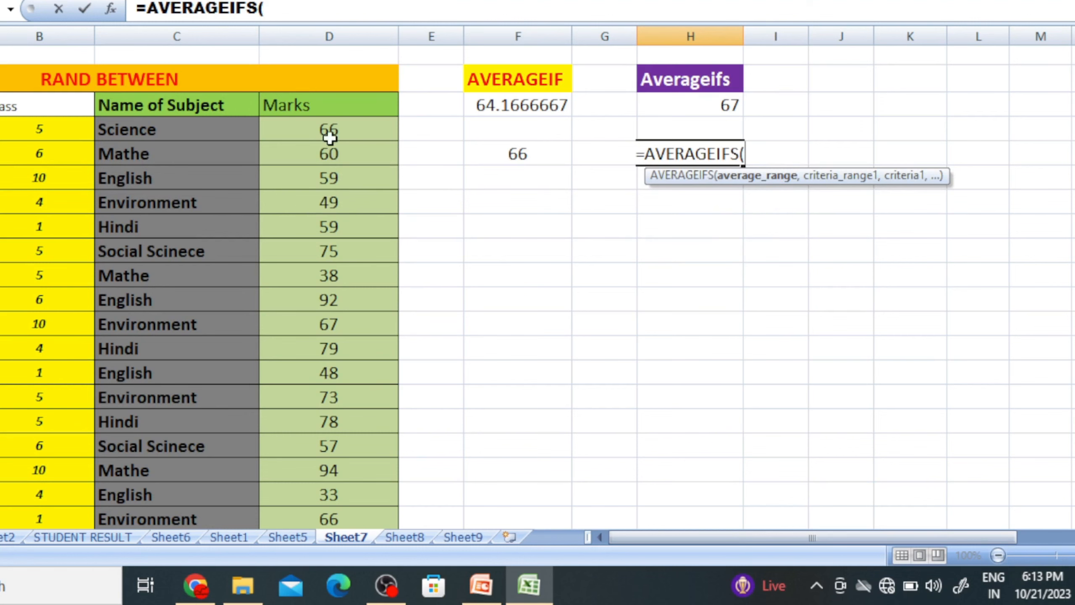
left_click_drag(329, 129, 326, 483)
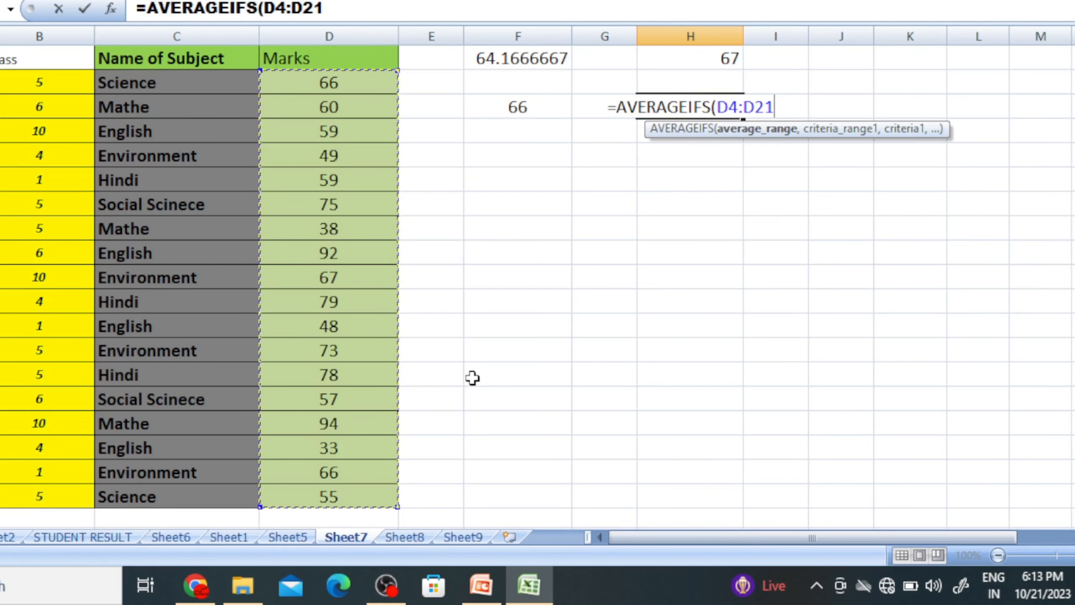
type(",")
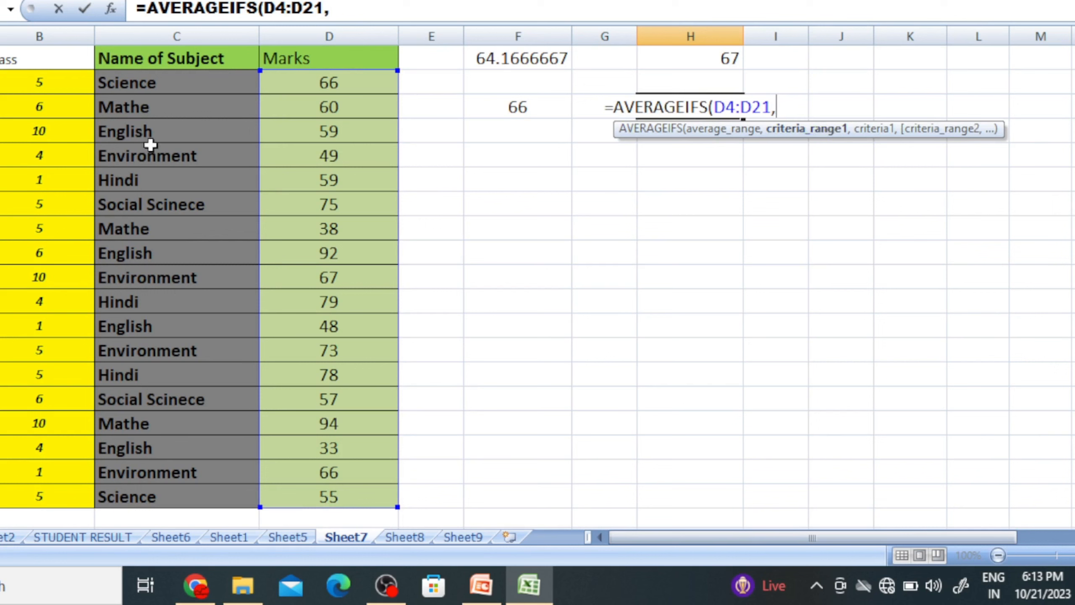
Step: Add the Class range B4:B21 with criterion B5 as the first condition of the H5 formula
left_click_drag(39, 82, 34, 499)
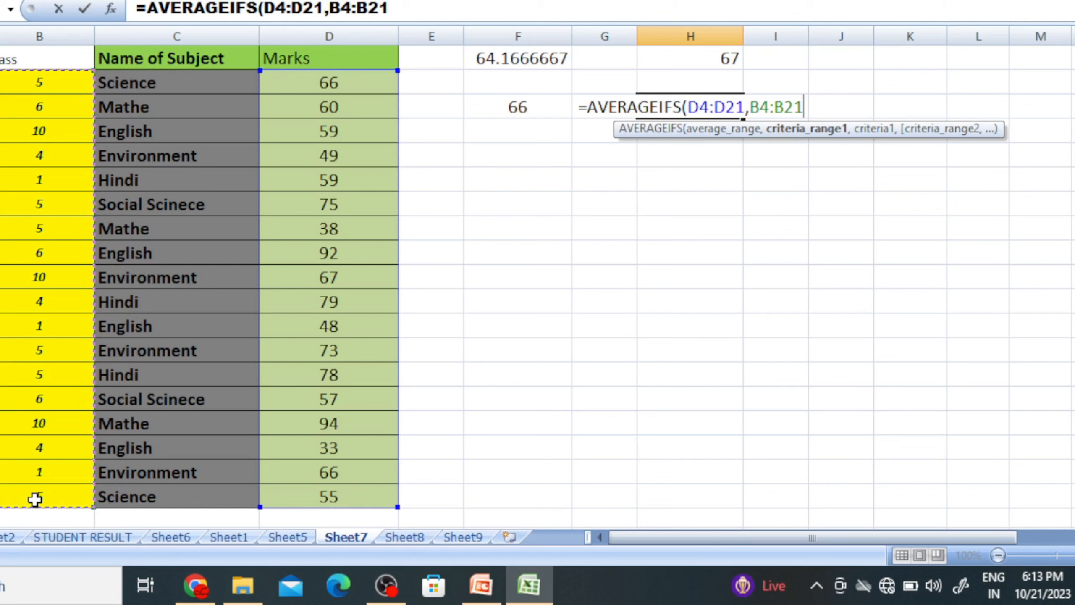
type(",")
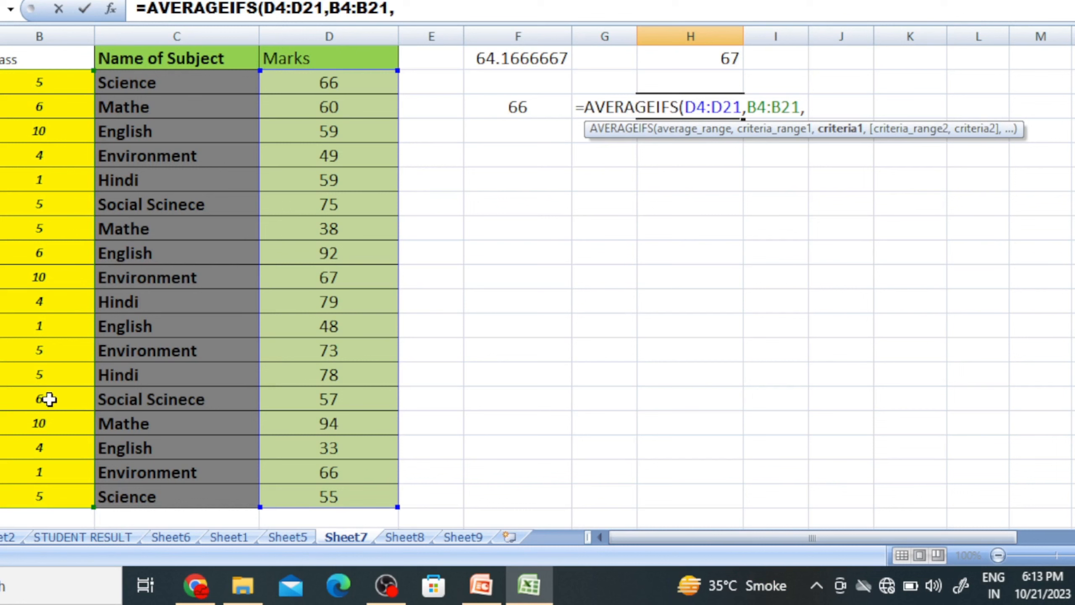
left_click(45, 106)
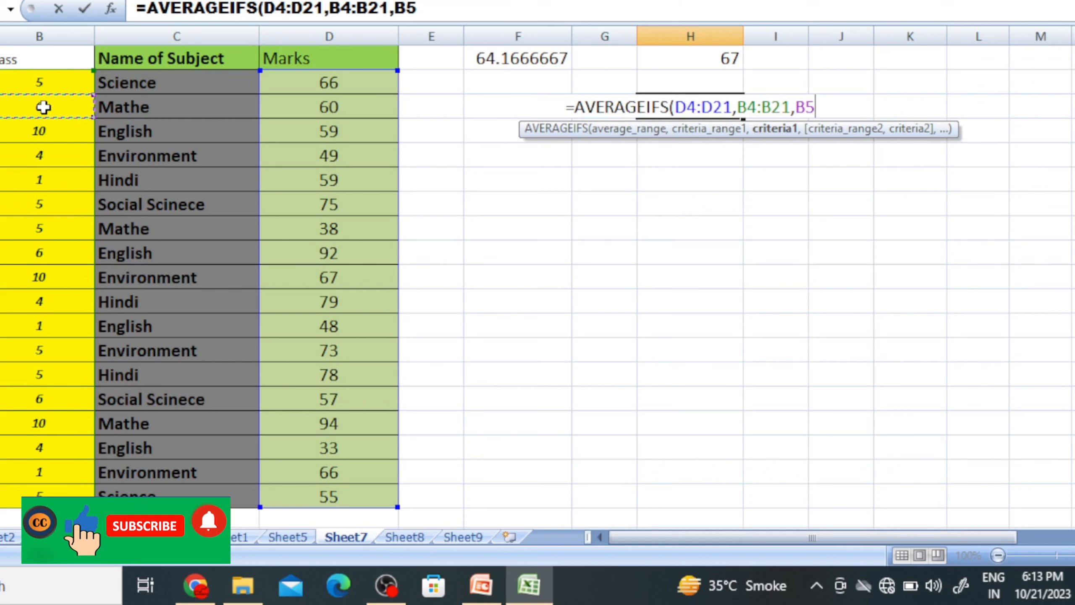
type(",")
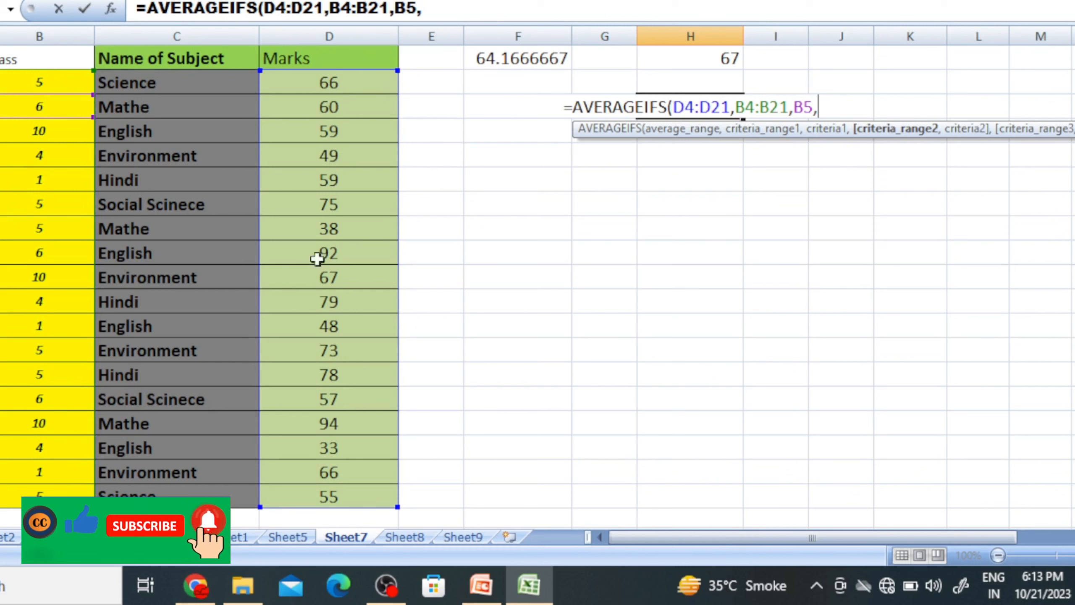
Step: Add the subject range C4:C21 with criterion C11 as the second condition and enter the H5 formula
left_click(196, 87)
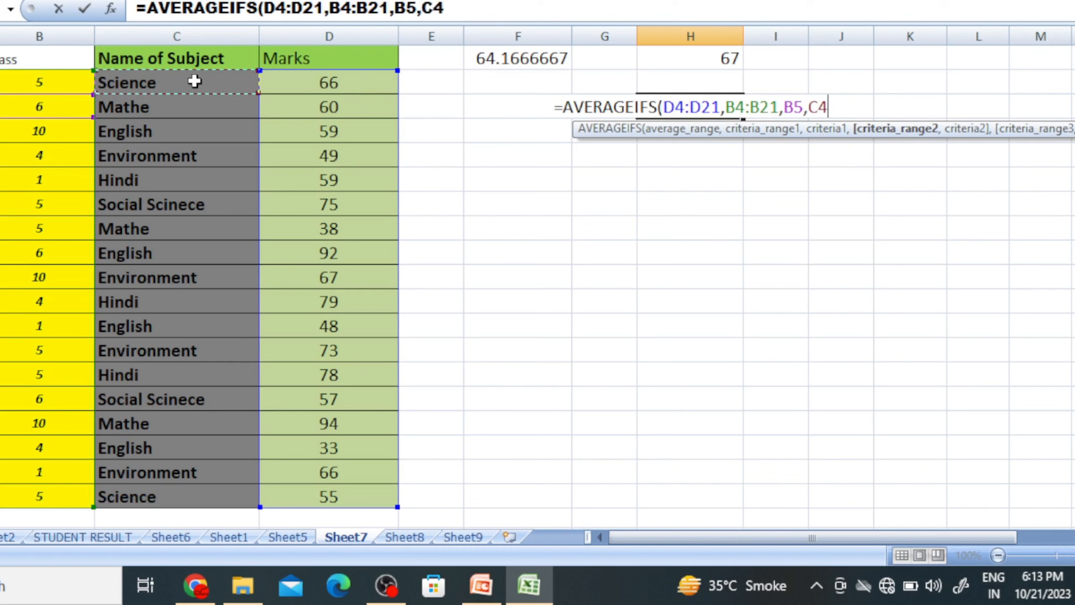
left_click_drag(196, 88, 176, 491)
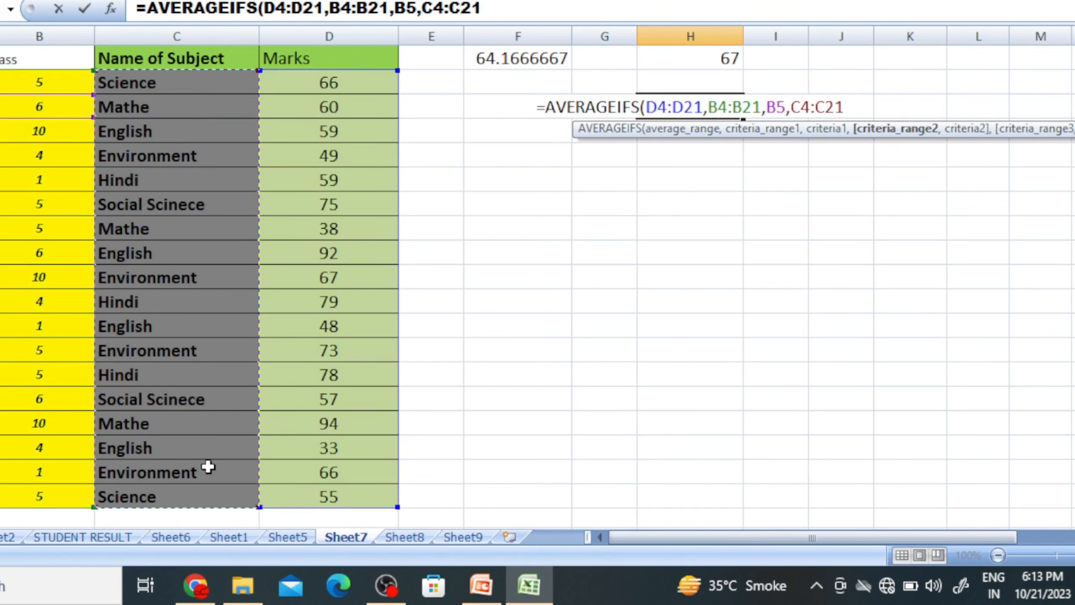
type(",")
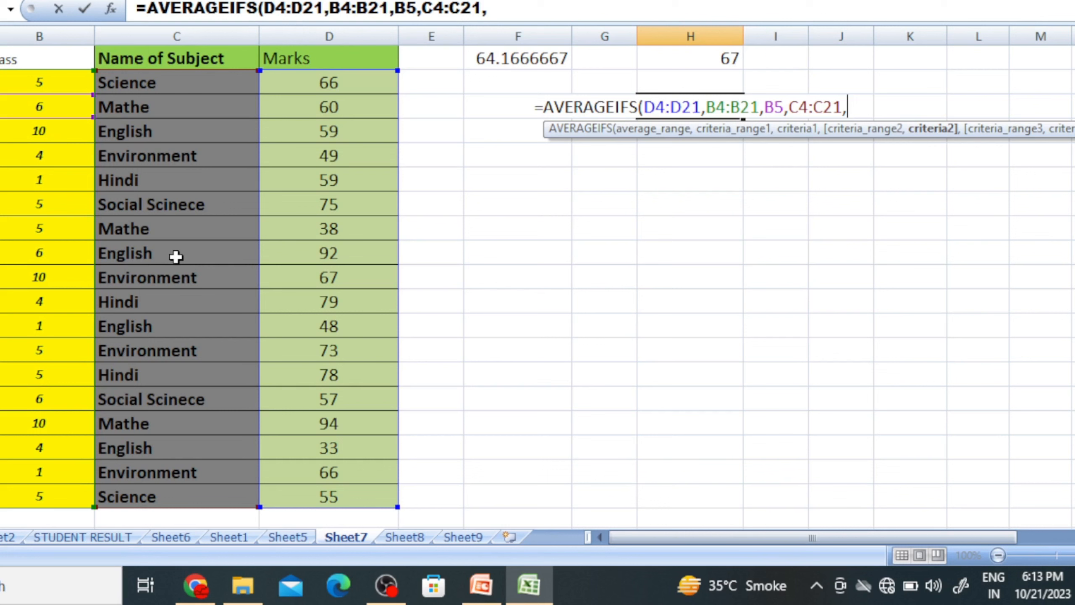
left_click(175, 256)
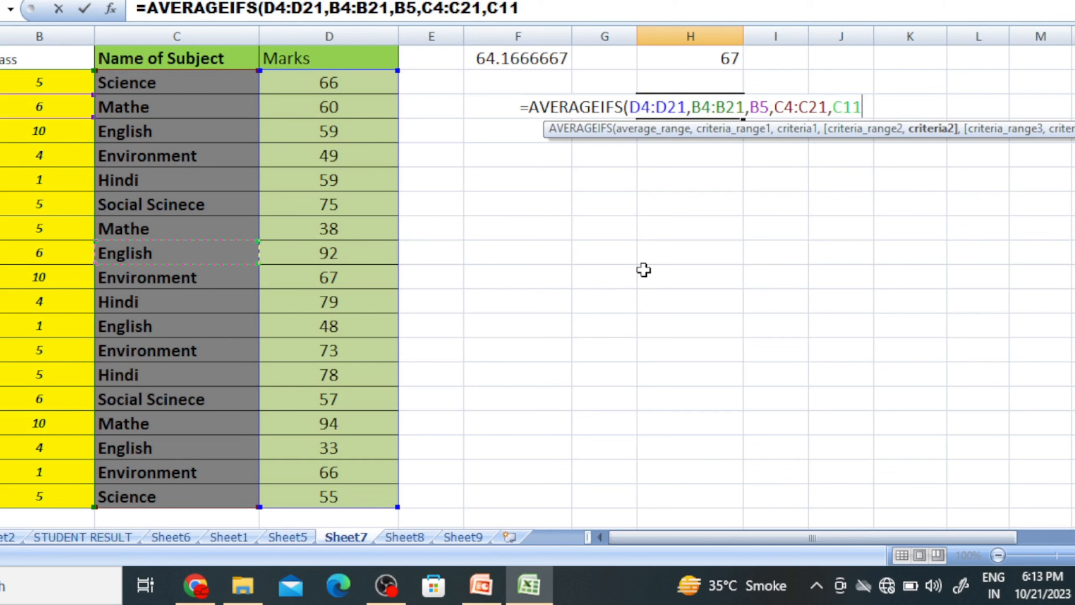
type(",")
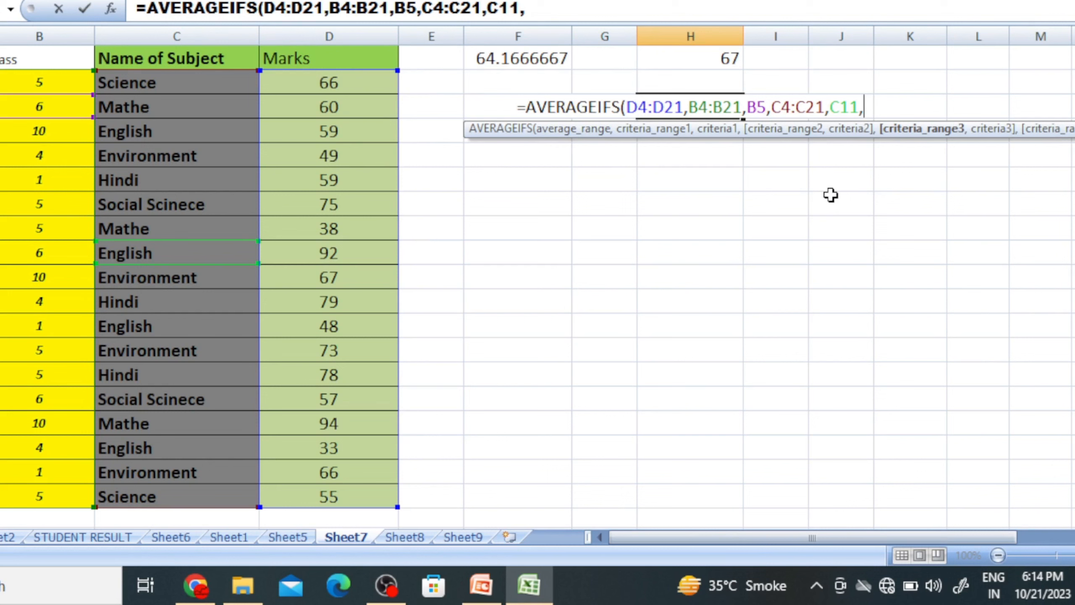
key("BackSpace")
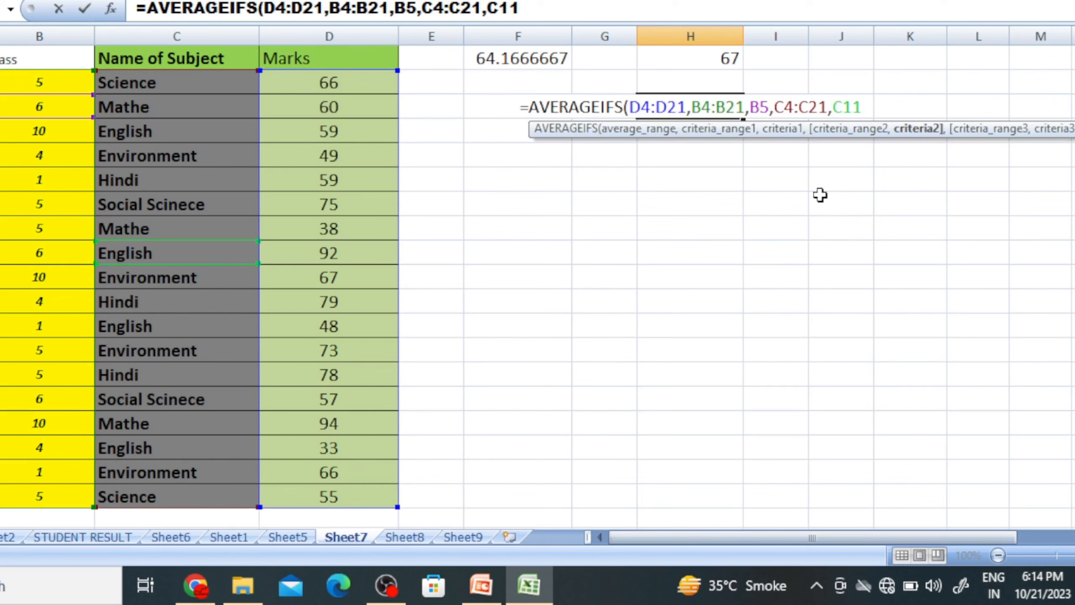
type(")")
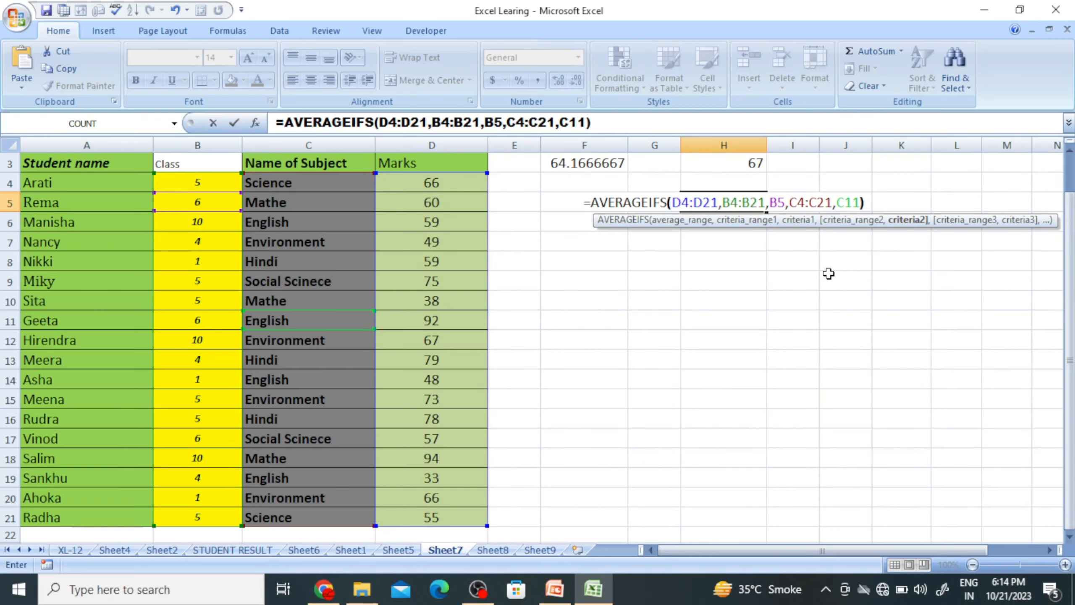
key("Return")
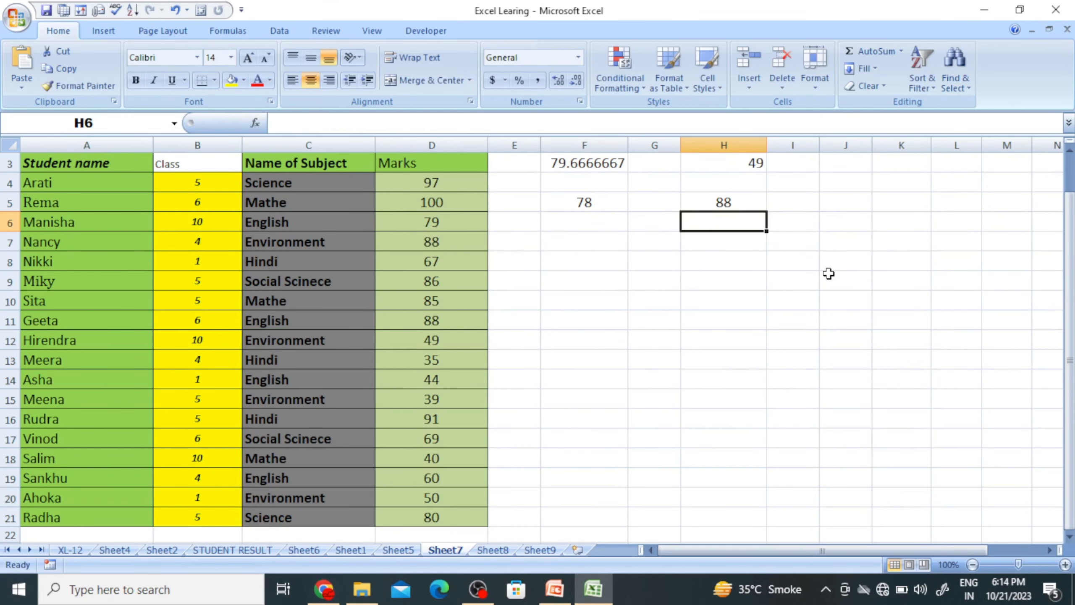
Step: Review the AVERAGEIFS formula in H5 and compare it with an English entry in the subject column
left_click(823, 275)
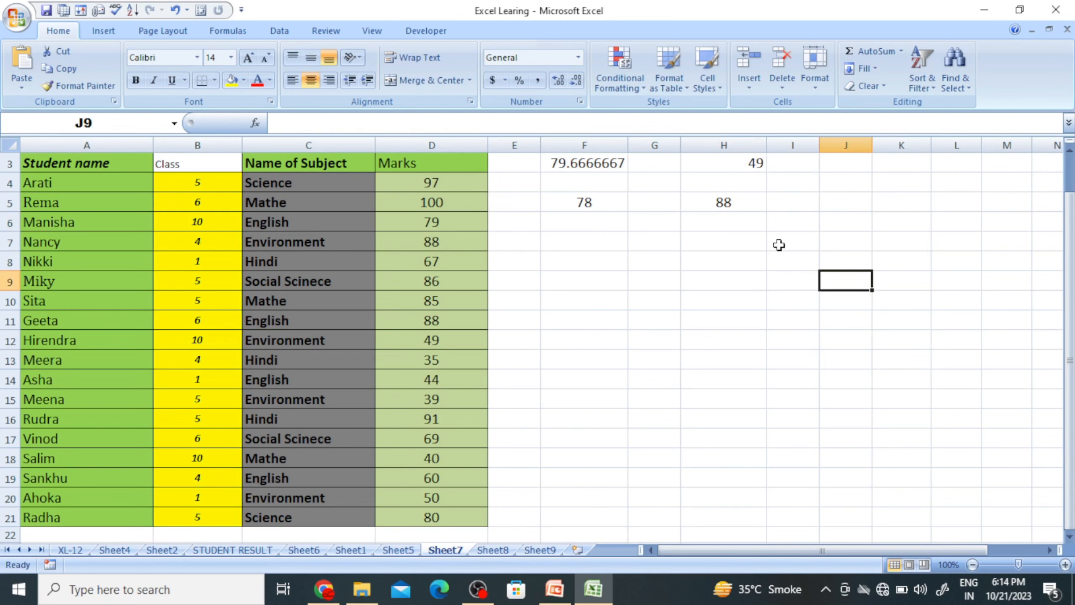
left_click(732, 203)
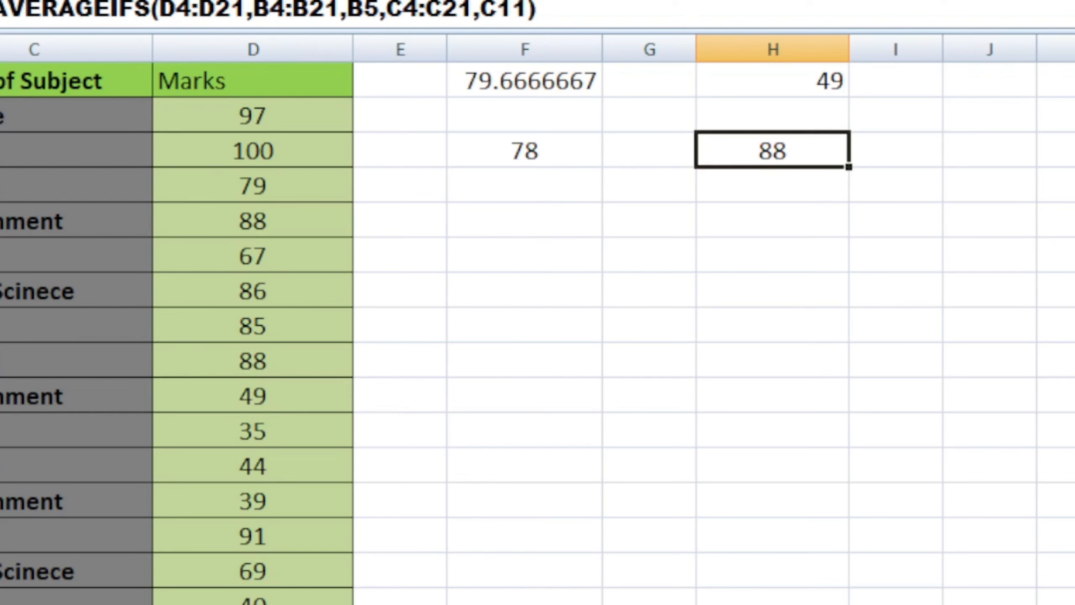
left_click(1073, 296)
left_click(76, 464)
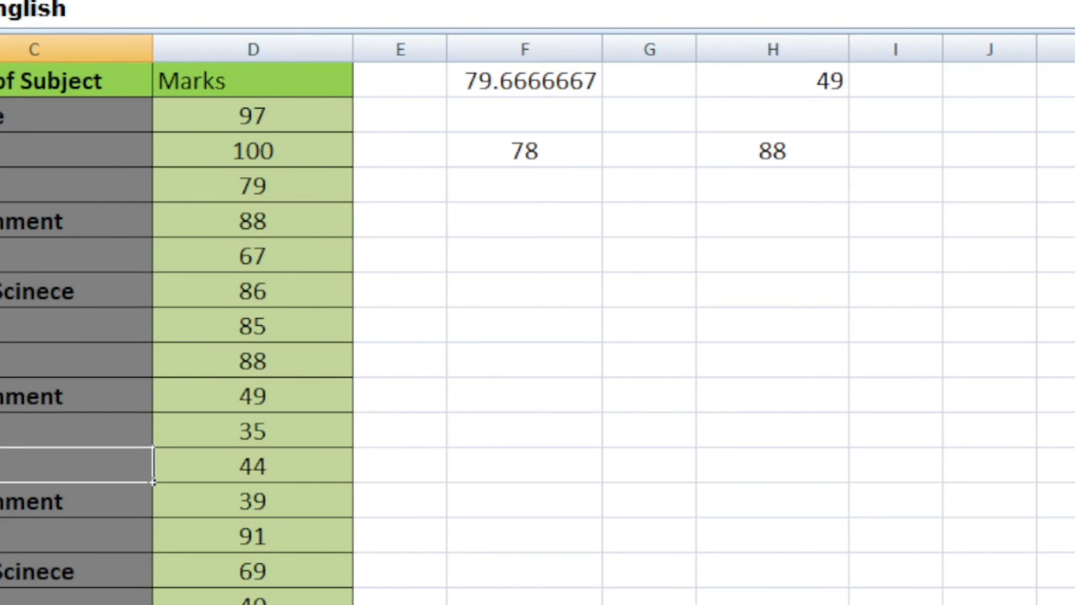
left_click(804, 155)
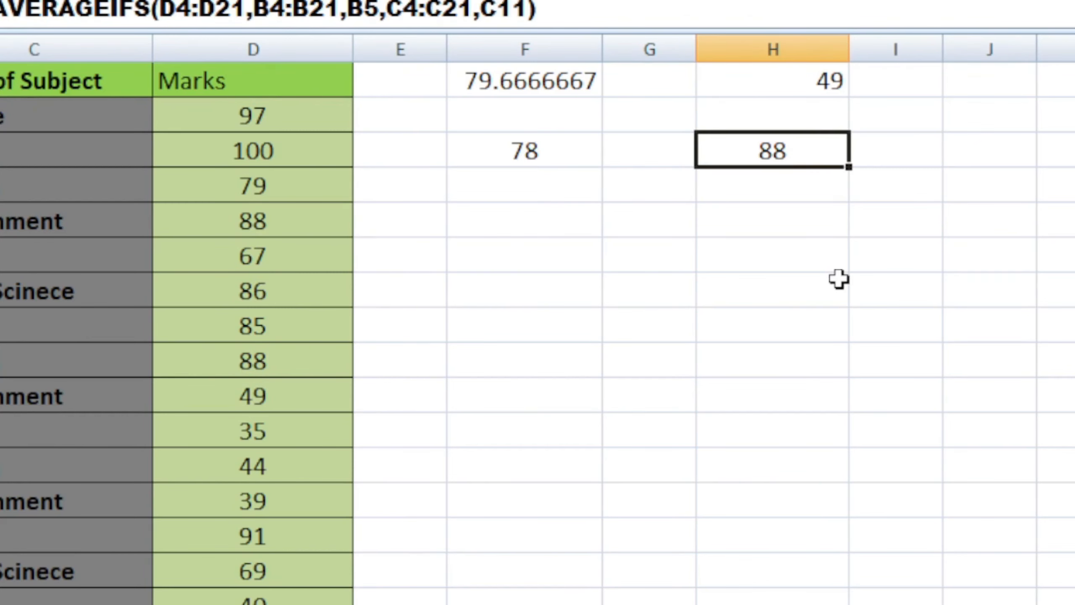